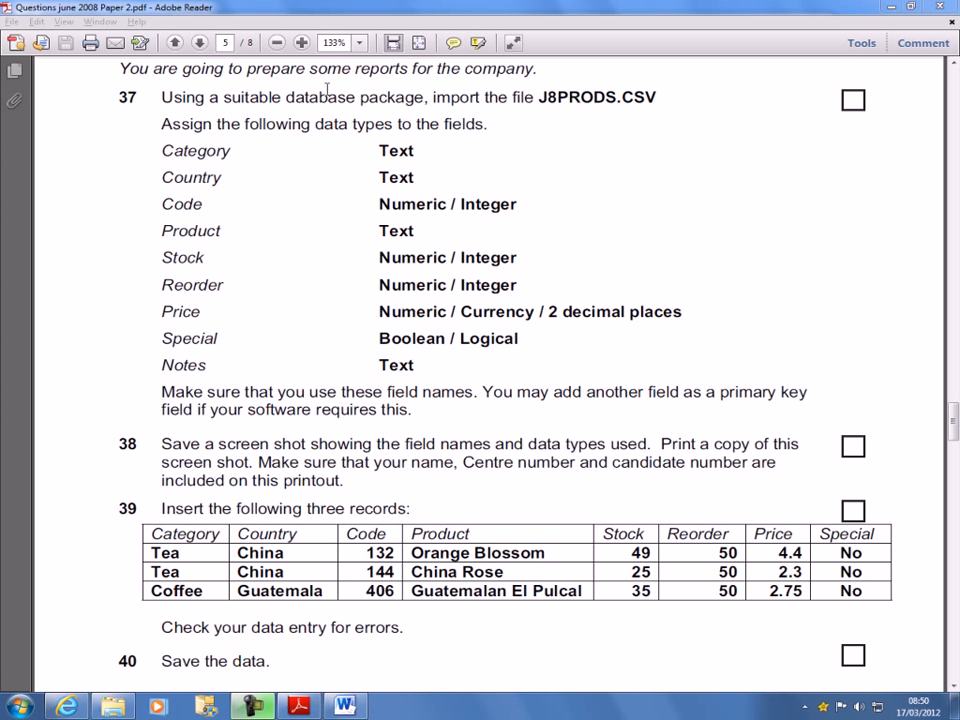
Launch Microsoft Access 2010 from the installed Microsoft Office programs and bring its window up.
left_click_drag(287, 97, 357, 97)
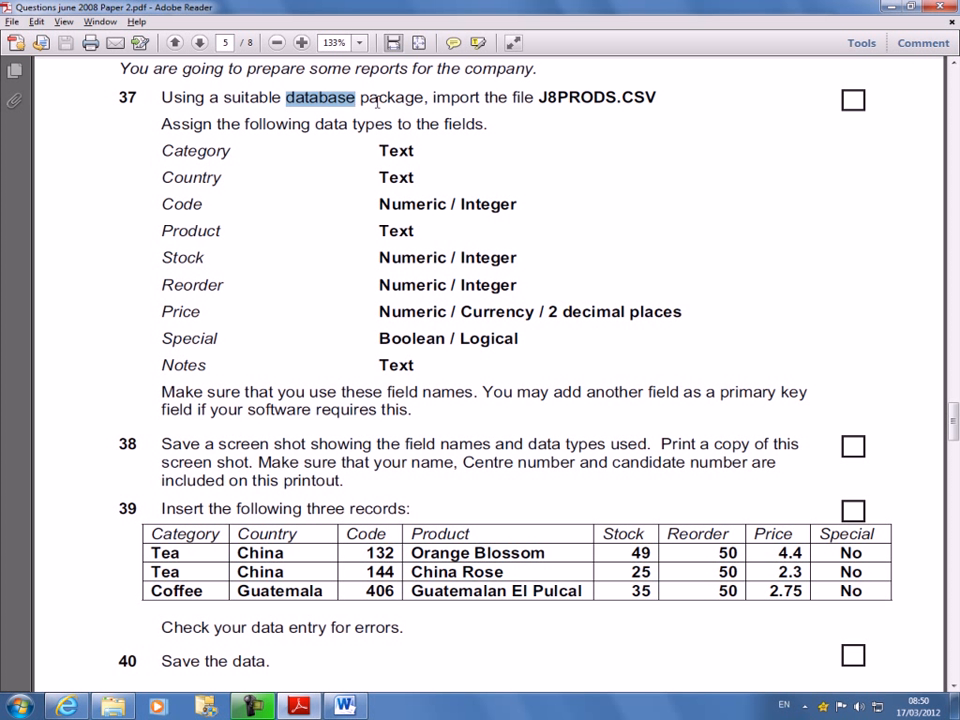
left_click(377, 103)
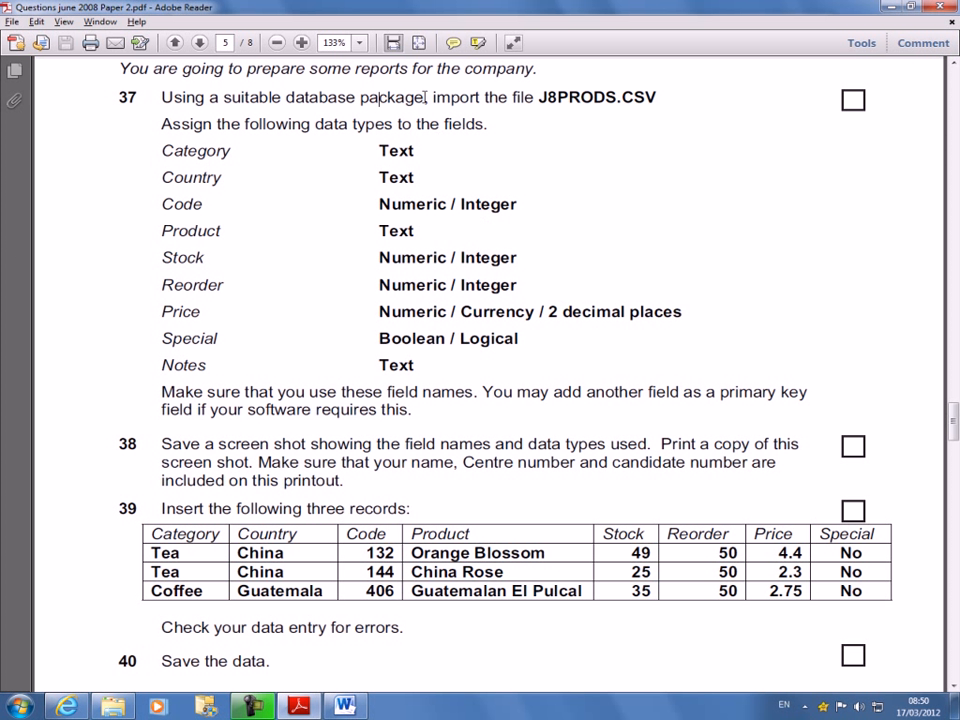
left_click(26, 710)
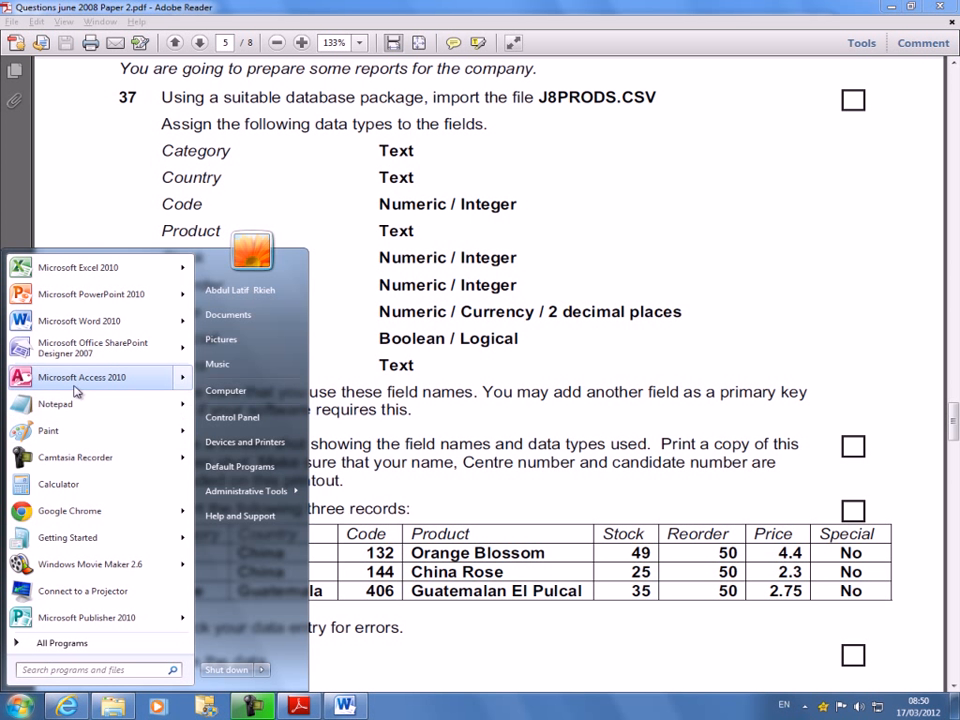
mouse_move(54, 384)
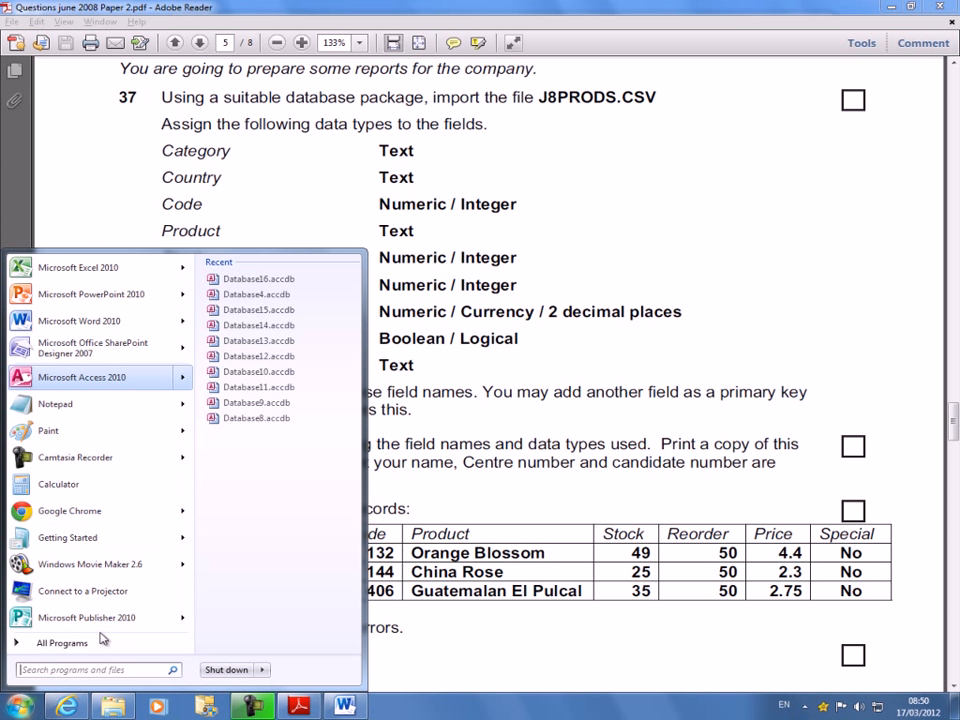
left_click(62, 644)
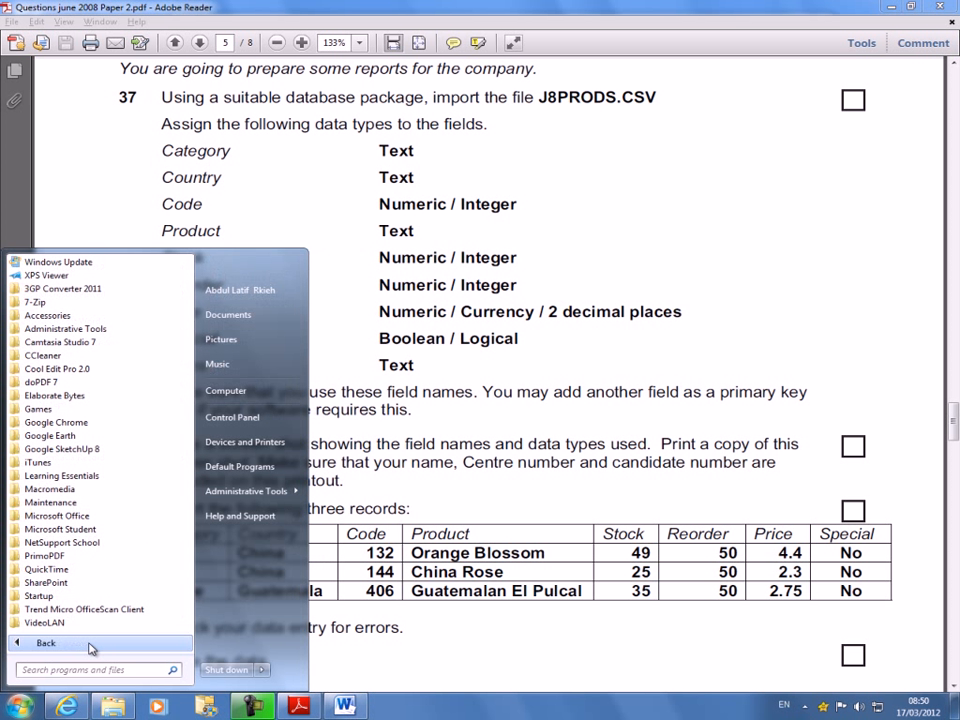
left_click(60, 515)
left_click(62, 355)
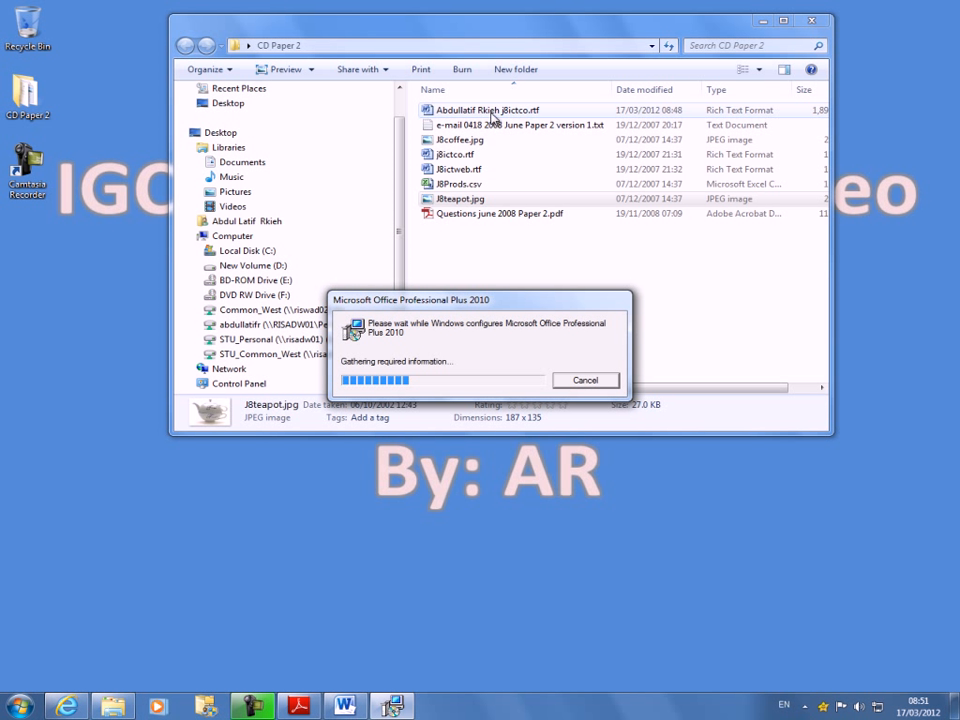
left_click(456, 155)
left_click(485, 112)
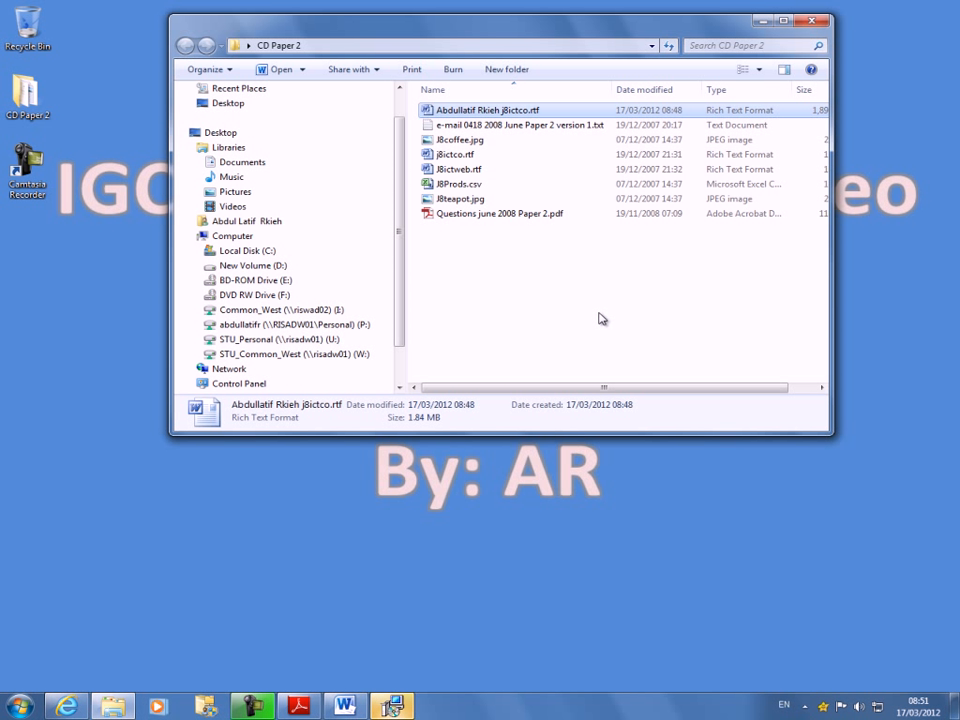
left_click(395, 707)
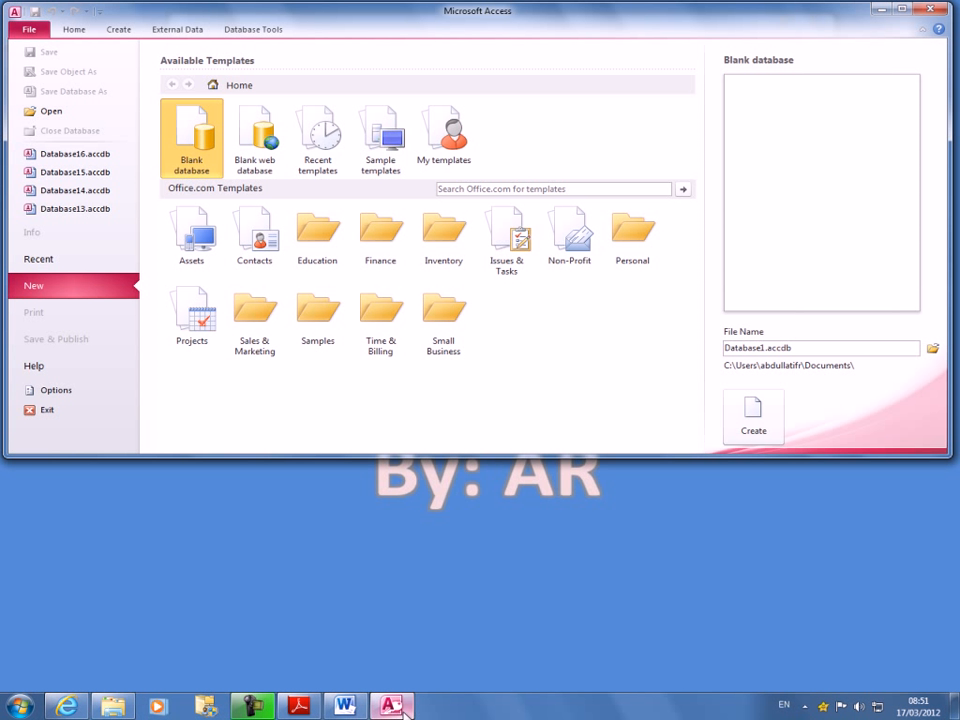
Bring up the exam question paper in Adobe Reader again, and return to Access with its window maximised.
mouse_move(406, 711)
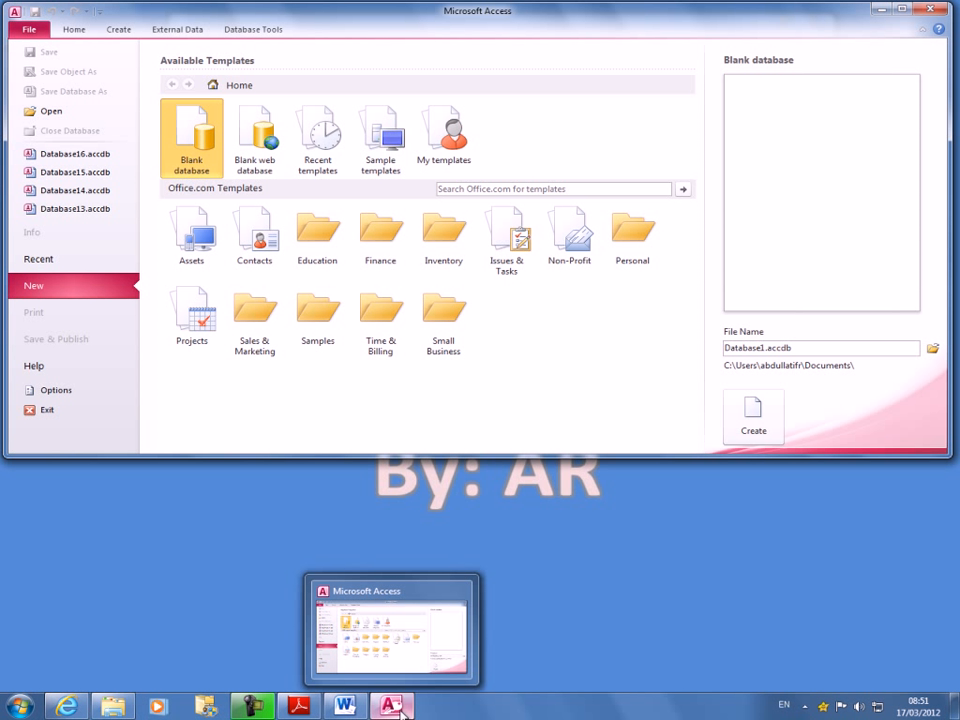
left_click(401, 711)
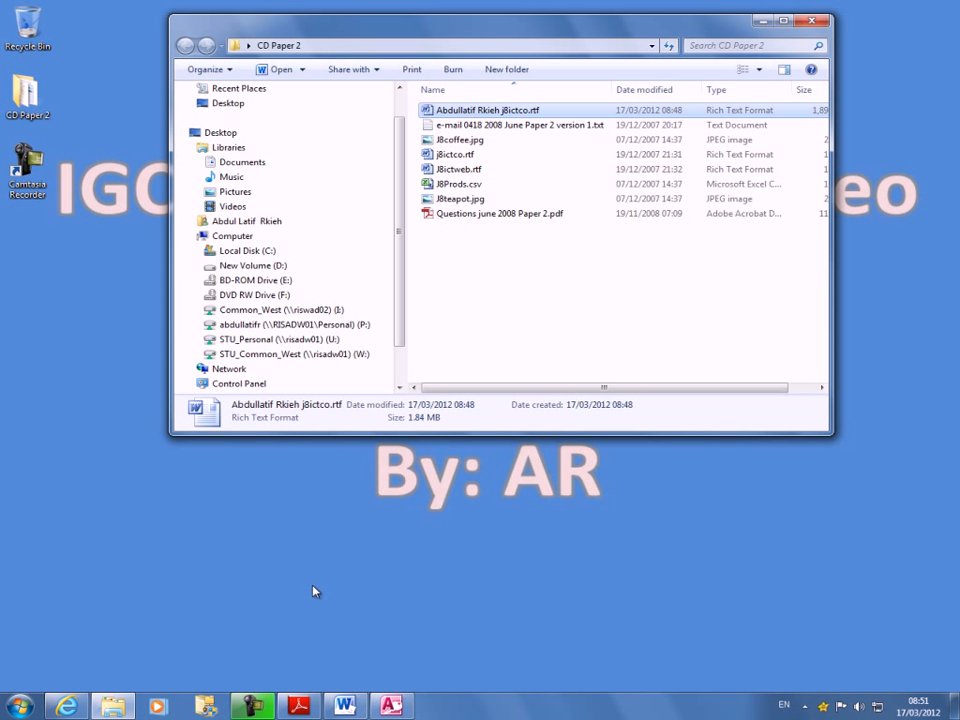
left_click(302, 708)
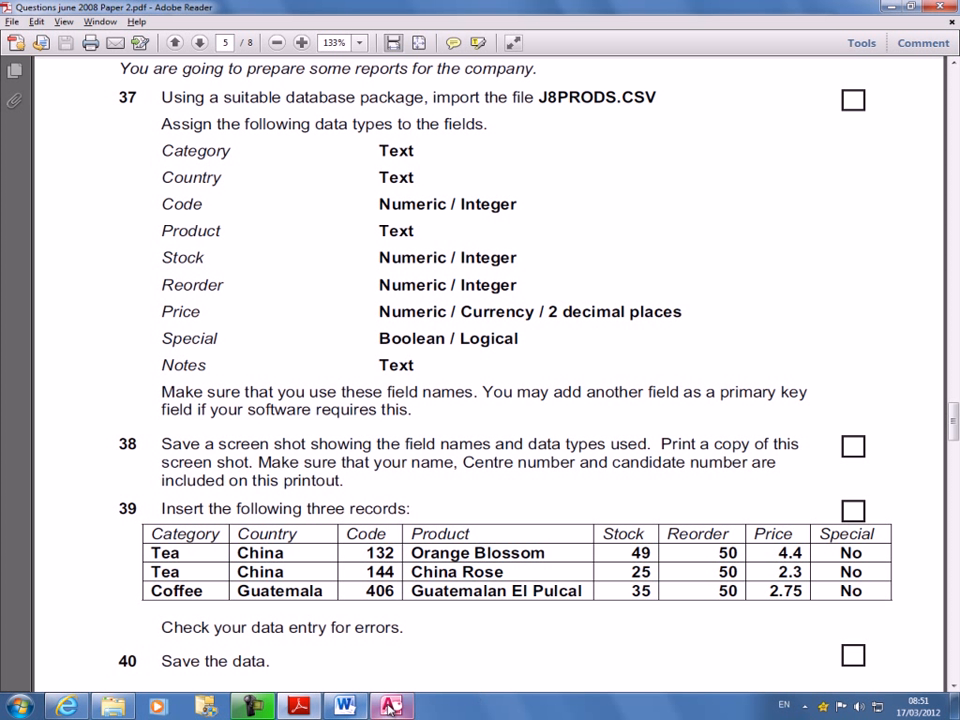
mouse_move(391, 707)
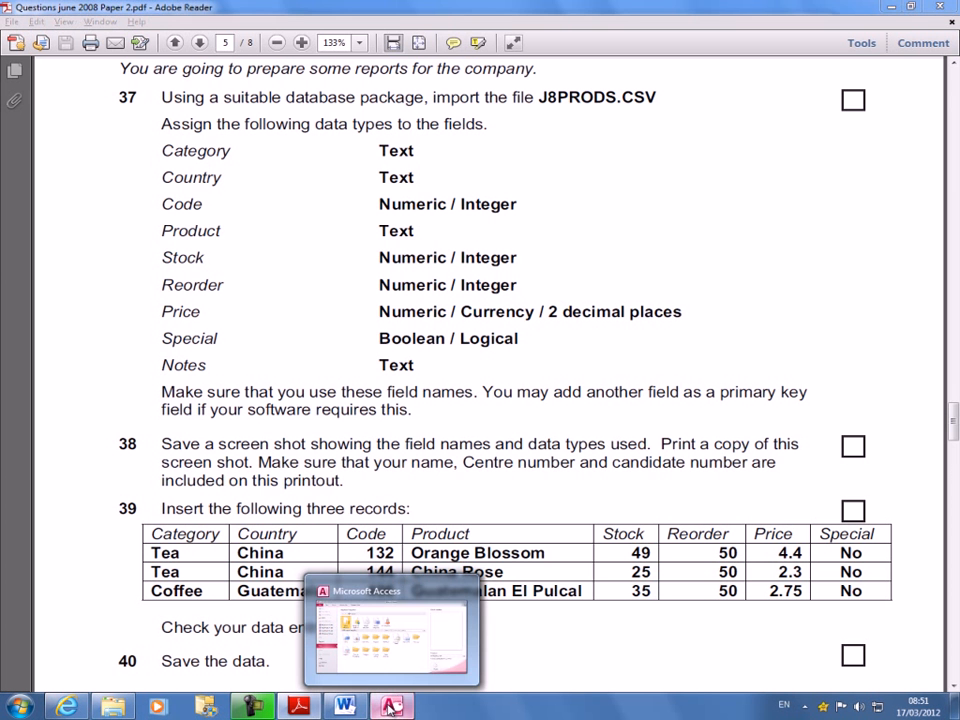
left_click(391, 707)
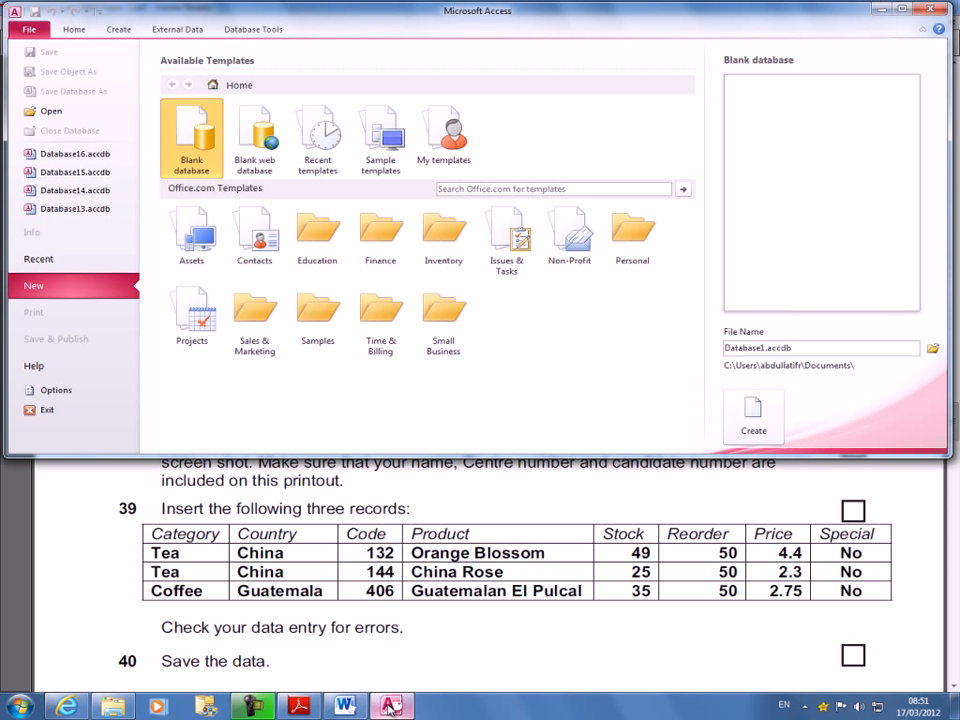
double_click(470, 14)
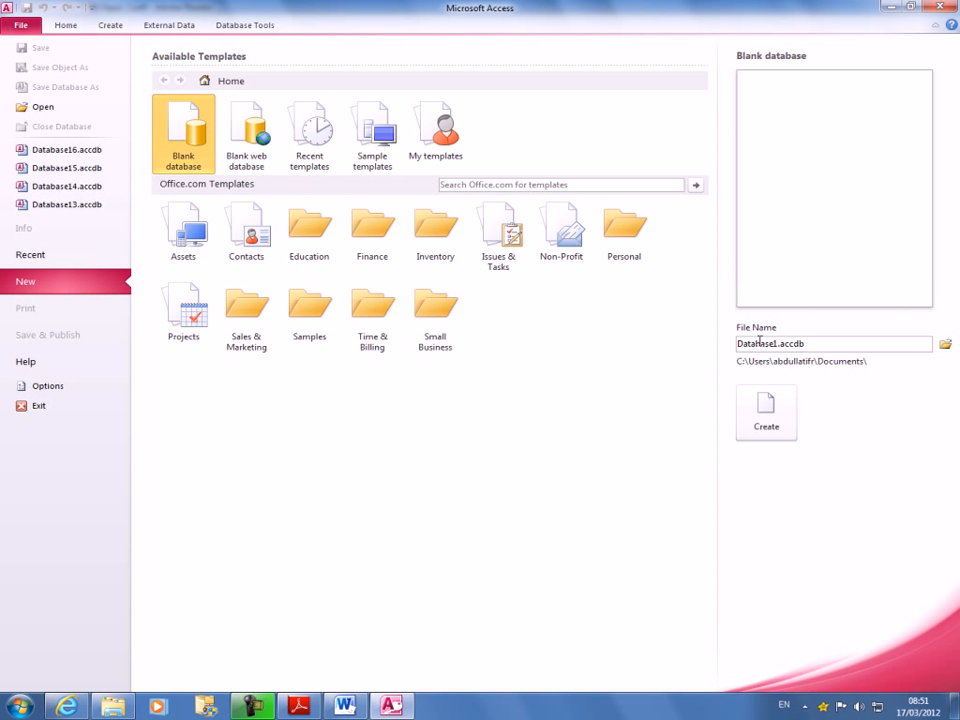
Choose the CD Paper 2 folder on the Desktop as the location for the new blank database.
left_click(946, 345)
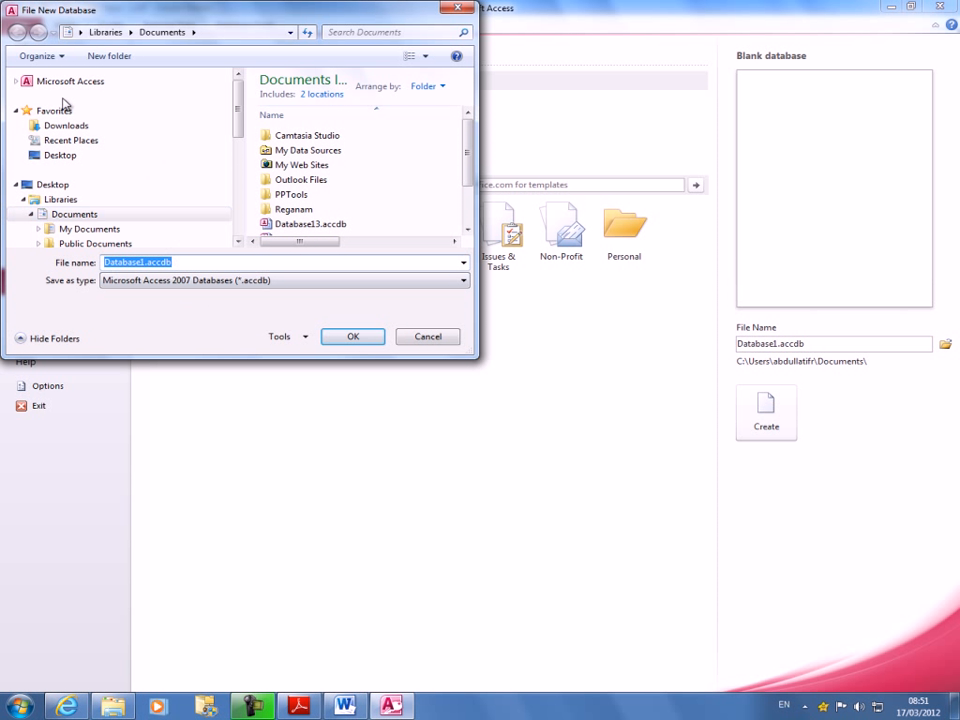
left_click(64, 158)
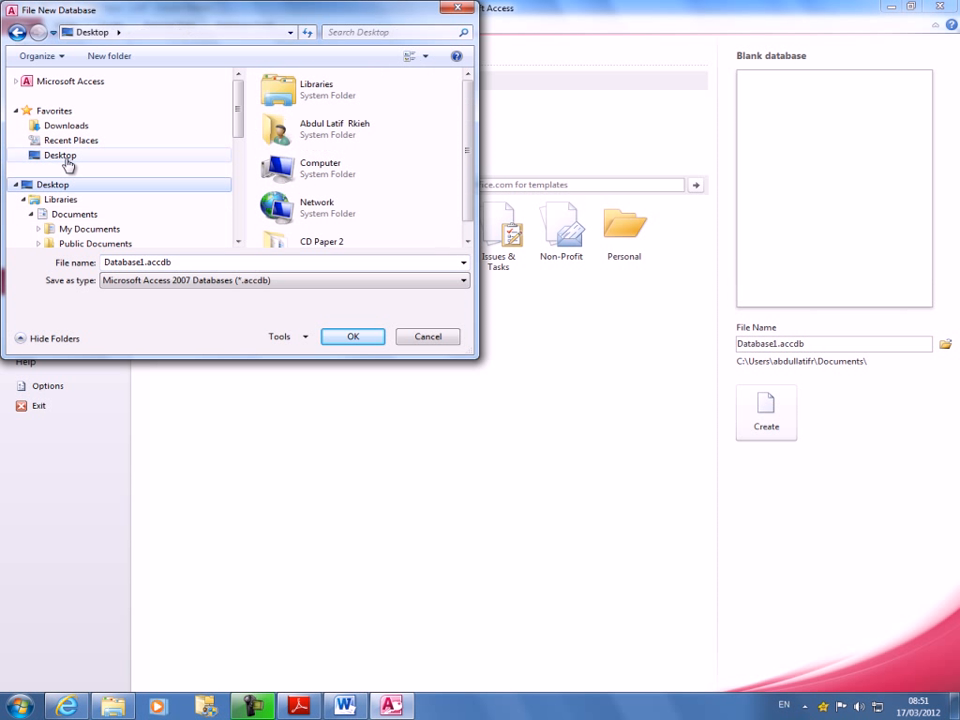
double_click(343, 246)
Name the blank database "Paper 2 June 2008" and create it.
left_click_drag(171, 262, 97, 265)
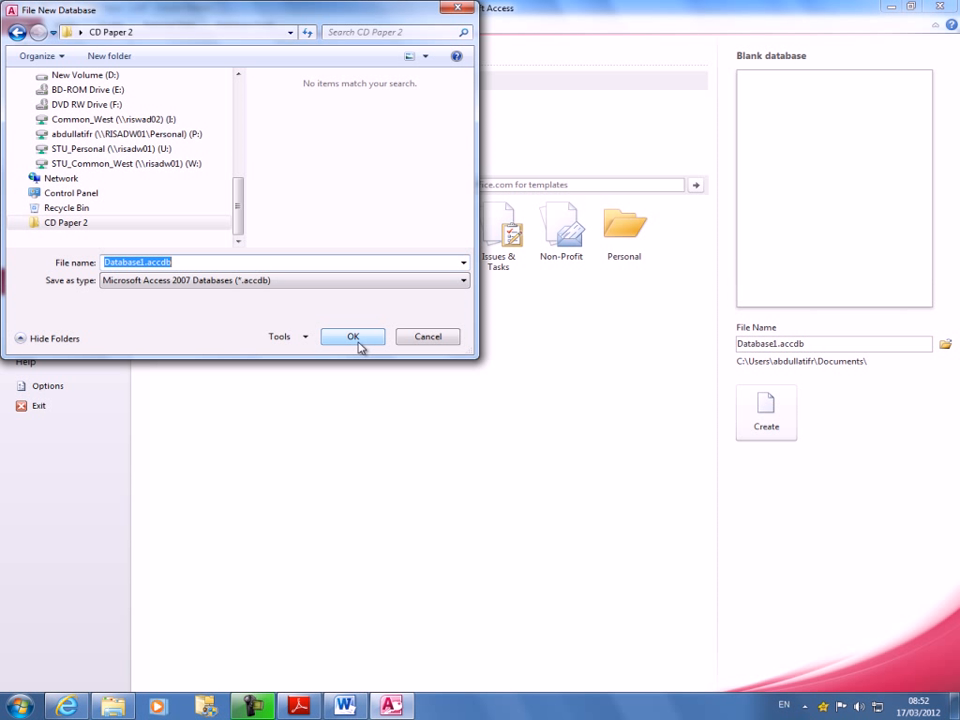
key("Home")
key("Delete")
key("Delete")
key("Delete")
key("Delete")
key("Delete")
key("Delete")
key("Delete")
key("Delete")
key("Delete")
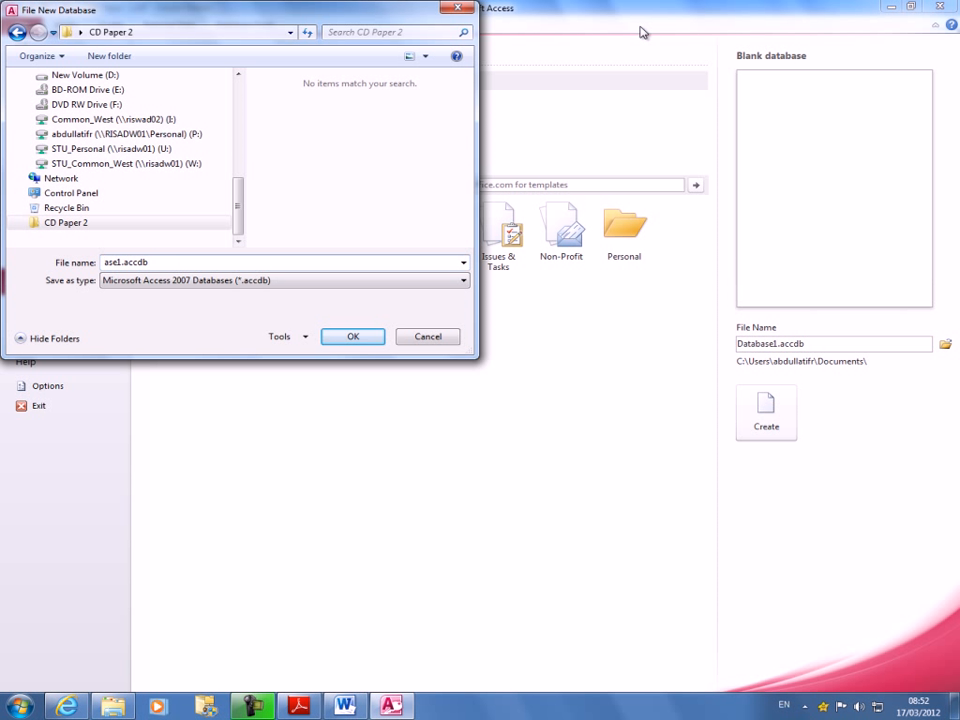
type("Paper 2 June 2008")
key("Return")
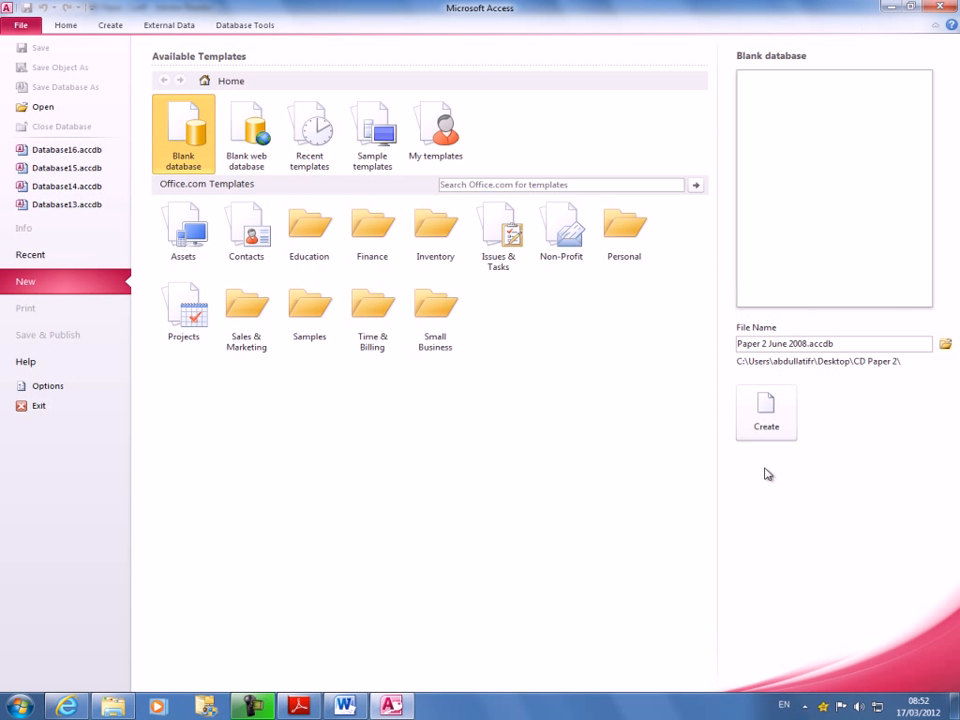
left_click(768, 415)
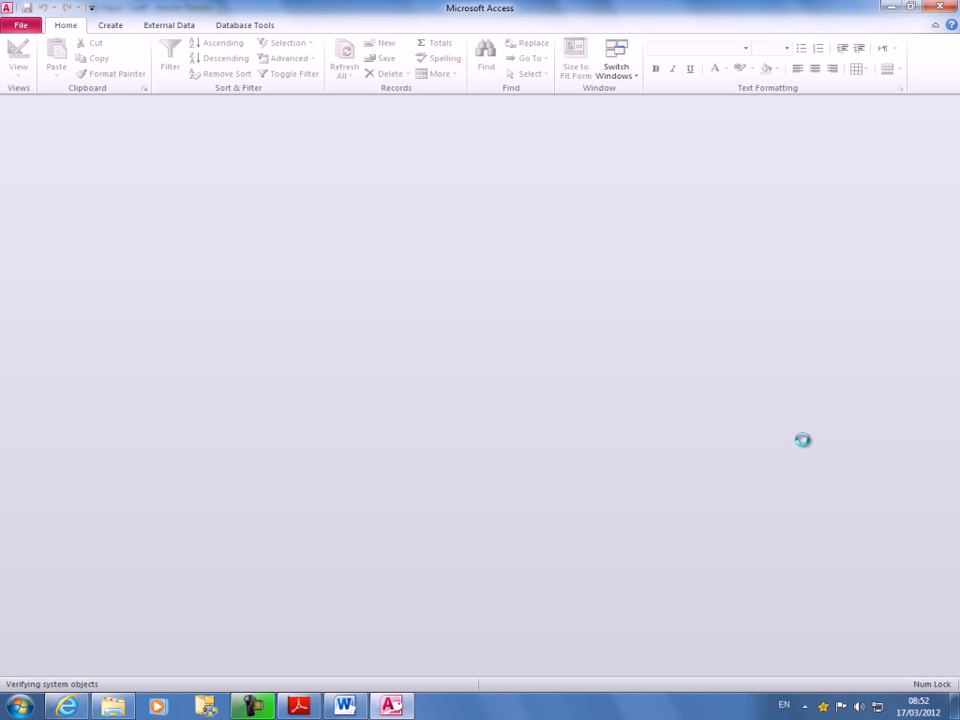
Check the CD Paper 2 folder for the new database file and return to Access.
left_click(889, 8)
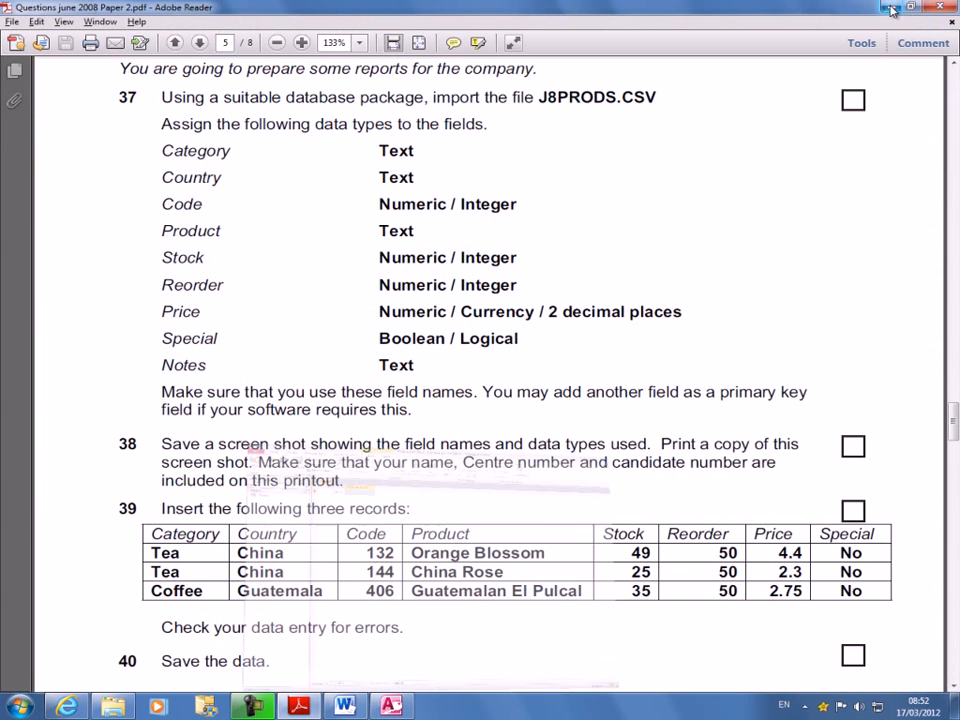
left_click(890, 6)
left_click(493, 285)
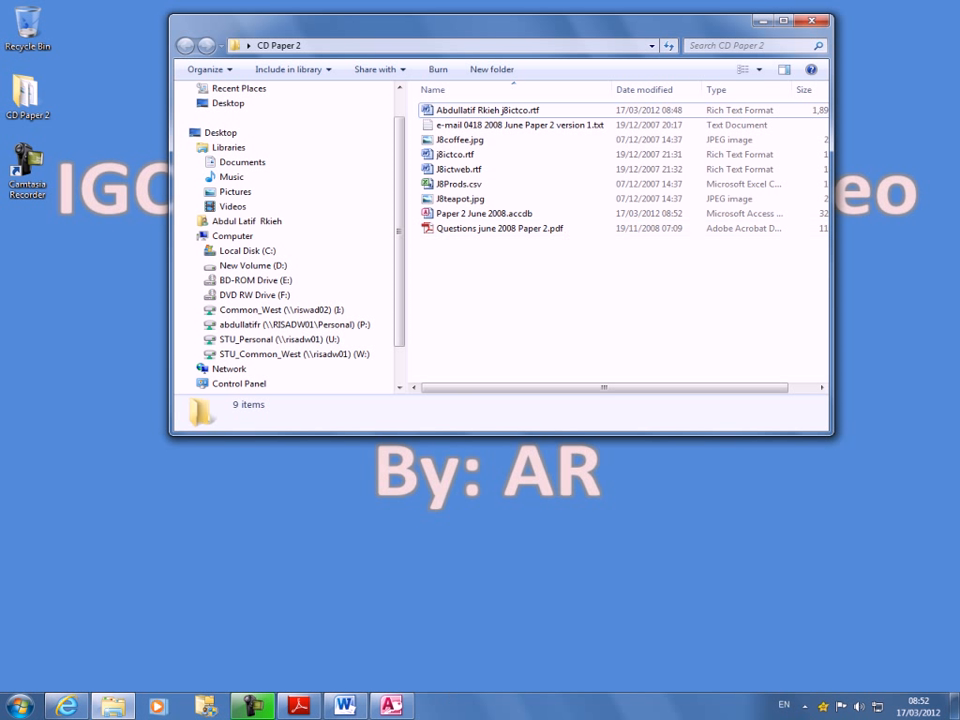
mouse_move(395, 708)
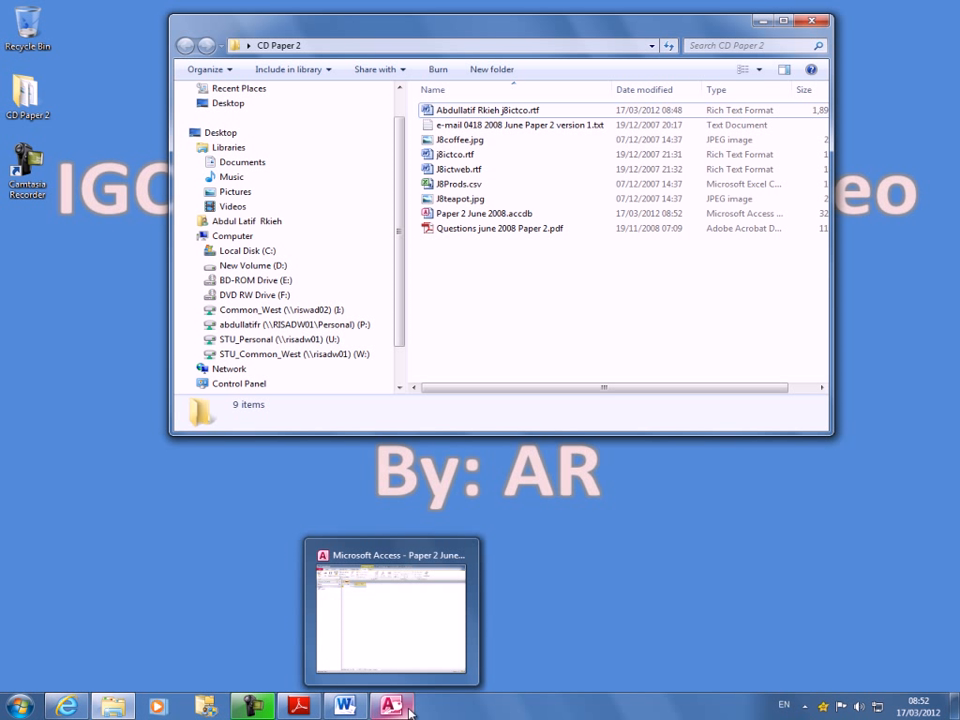
left_click(405, 707)
mouse_move(345, 708)
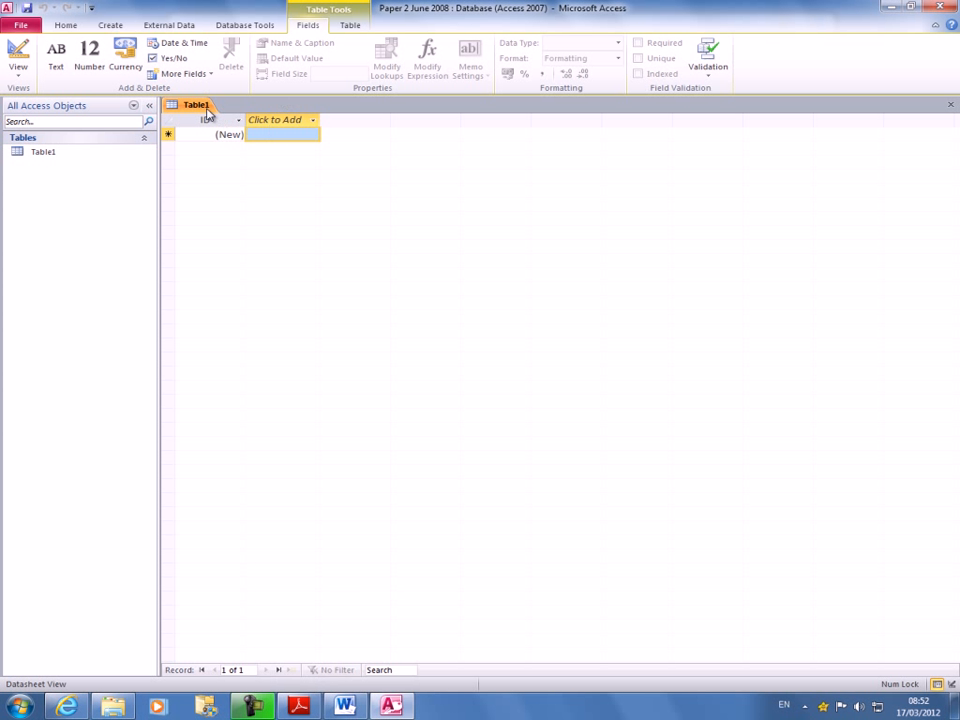
Restore down the Access and Adobe Reader windows so the database and question paper are visible together.
double_click(680, 8)
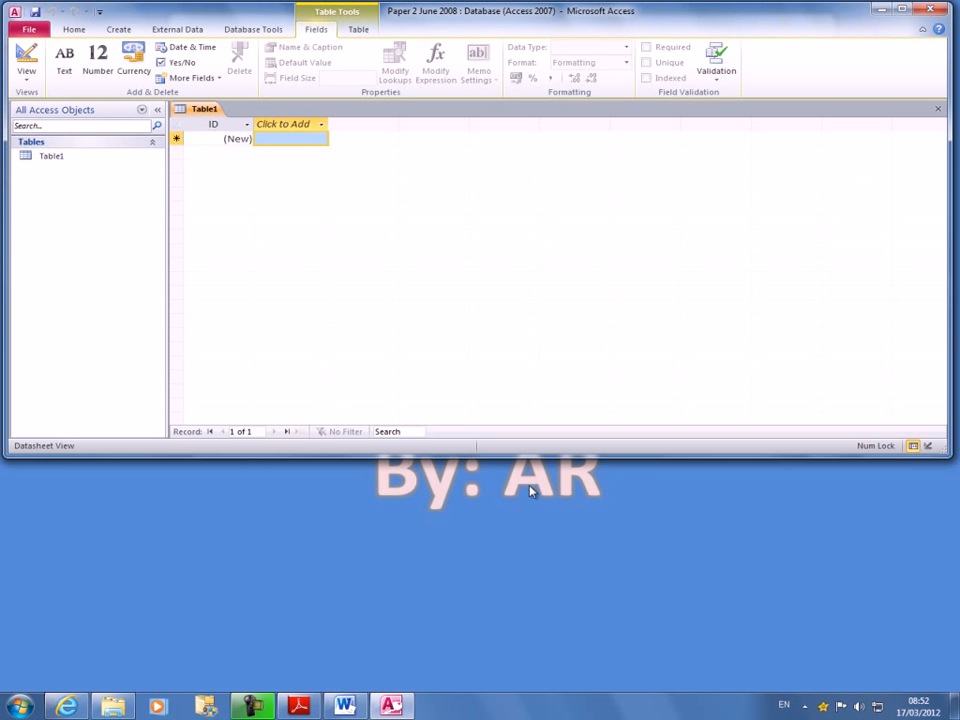
left_click(298, 706)
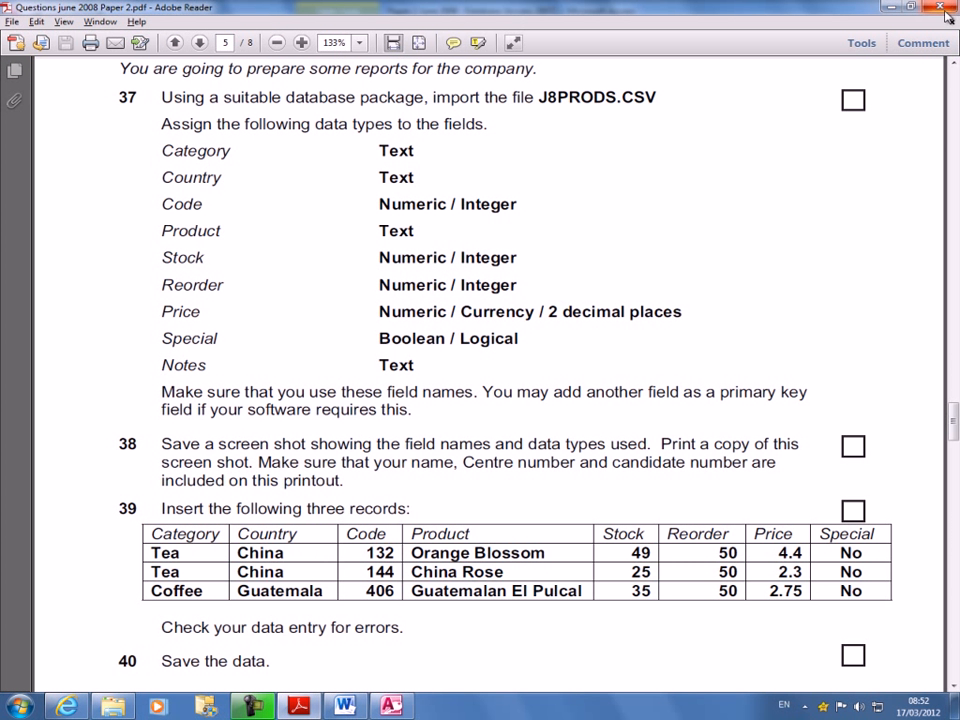
left_click(912, 8)
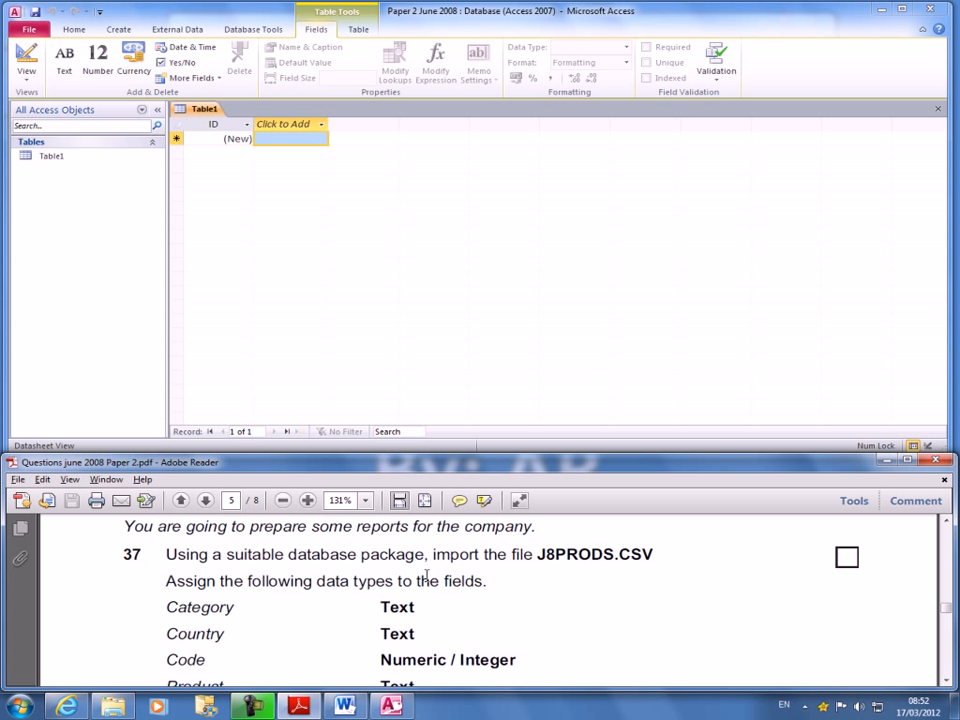
Close the empty default Table1 without saving it.
right_click(206, 109)
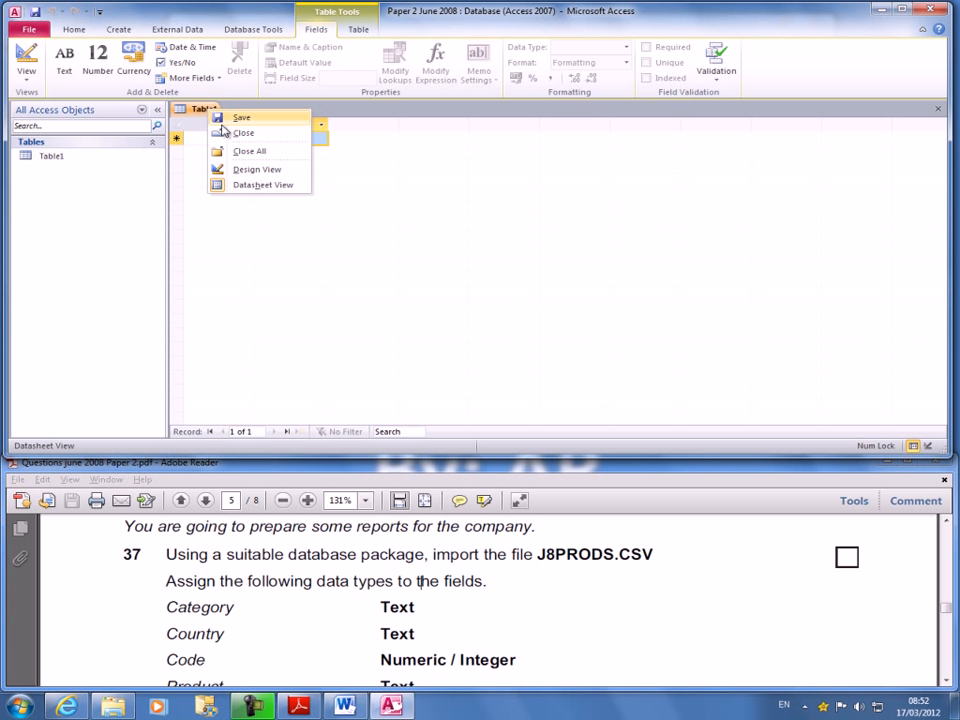
left_click(243, 133)
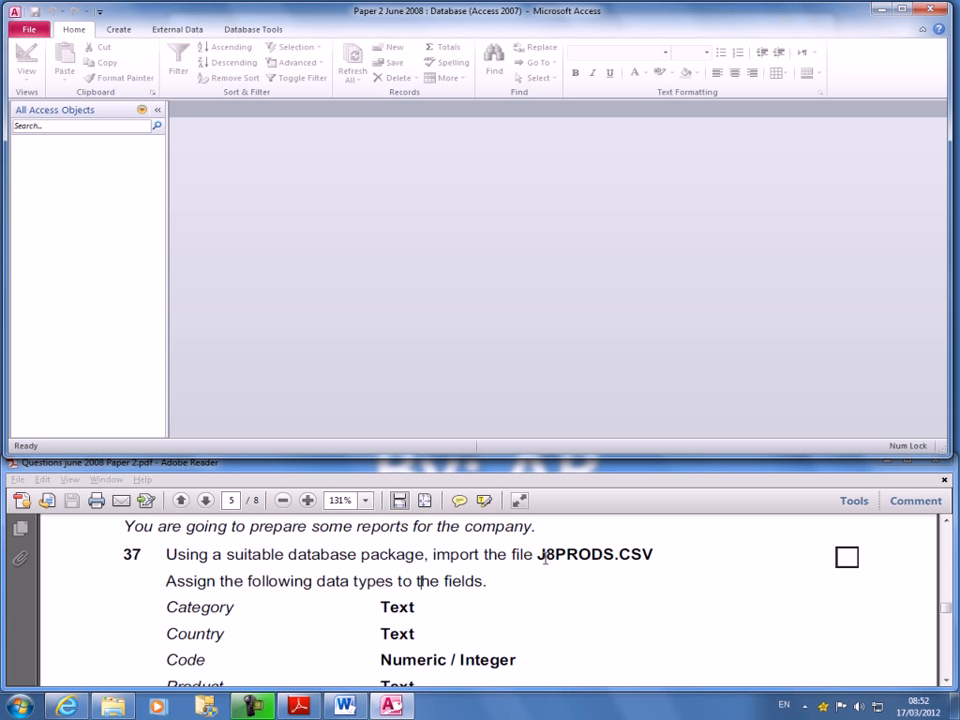
Check the J8PRODS.CSV file name in question 37 and start a text file import into the database.
left_click_drag(540, 555, 605, 555)
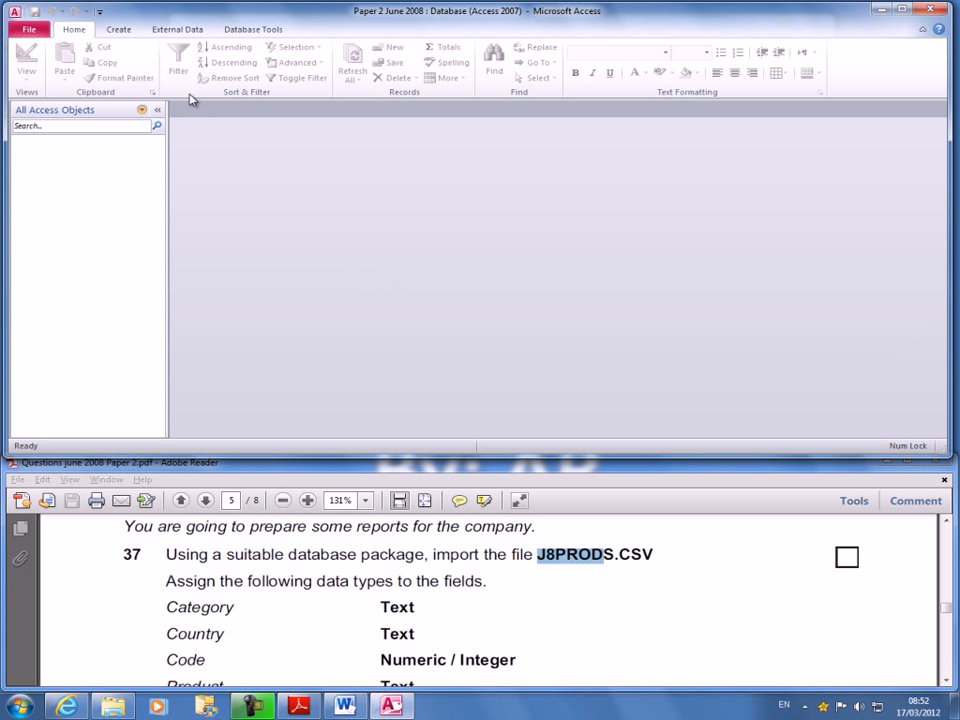
left_click(174, 33)
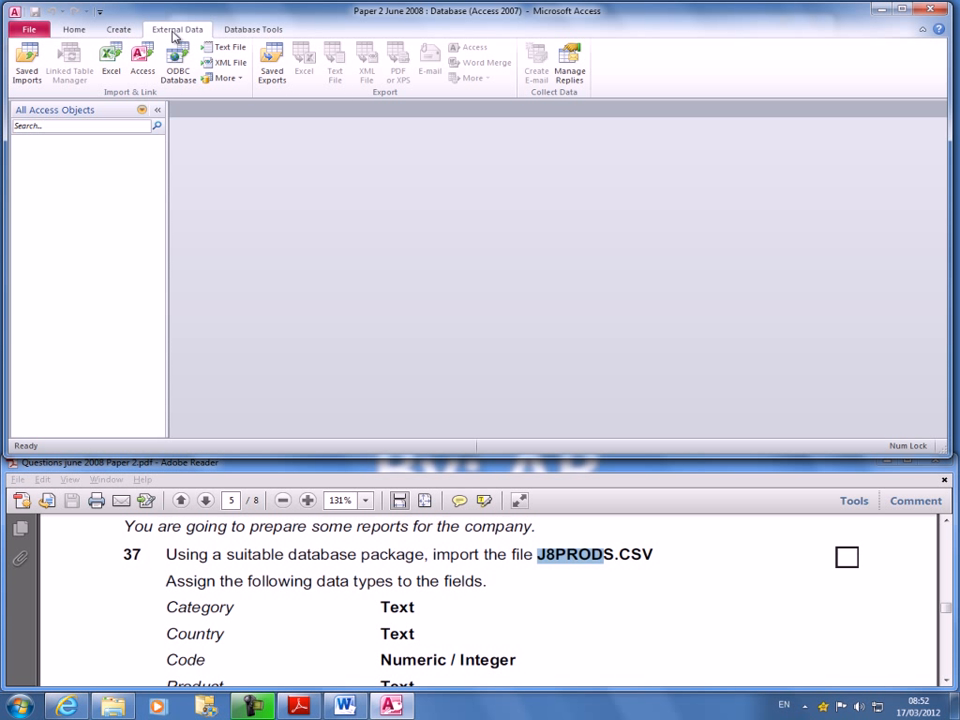
left_click_drag(619, 555, 652, 555)
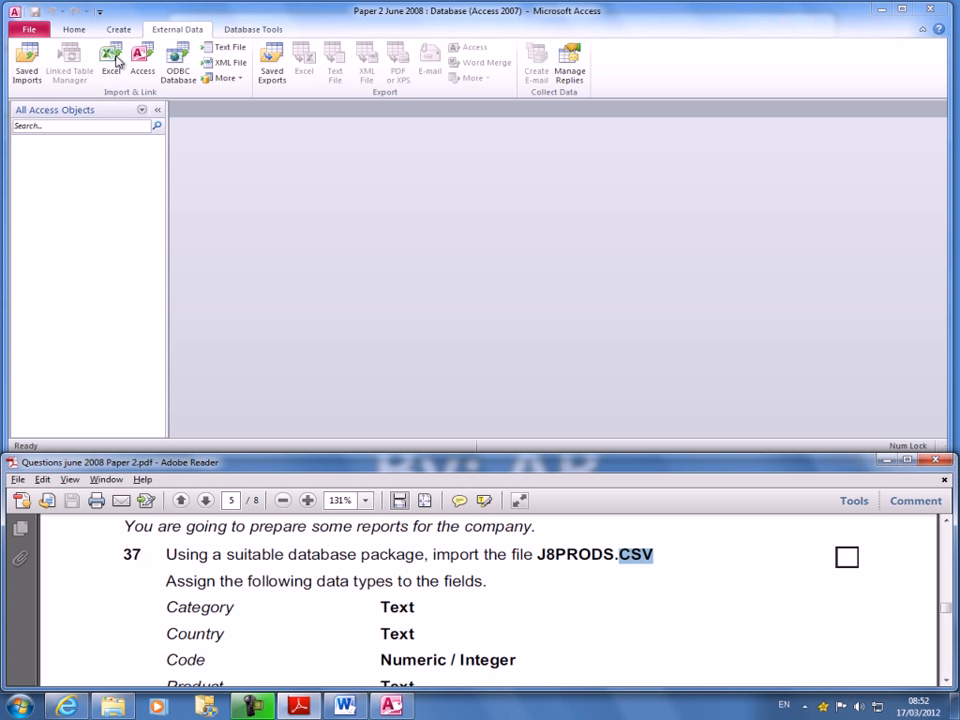
left_click(622, 555)
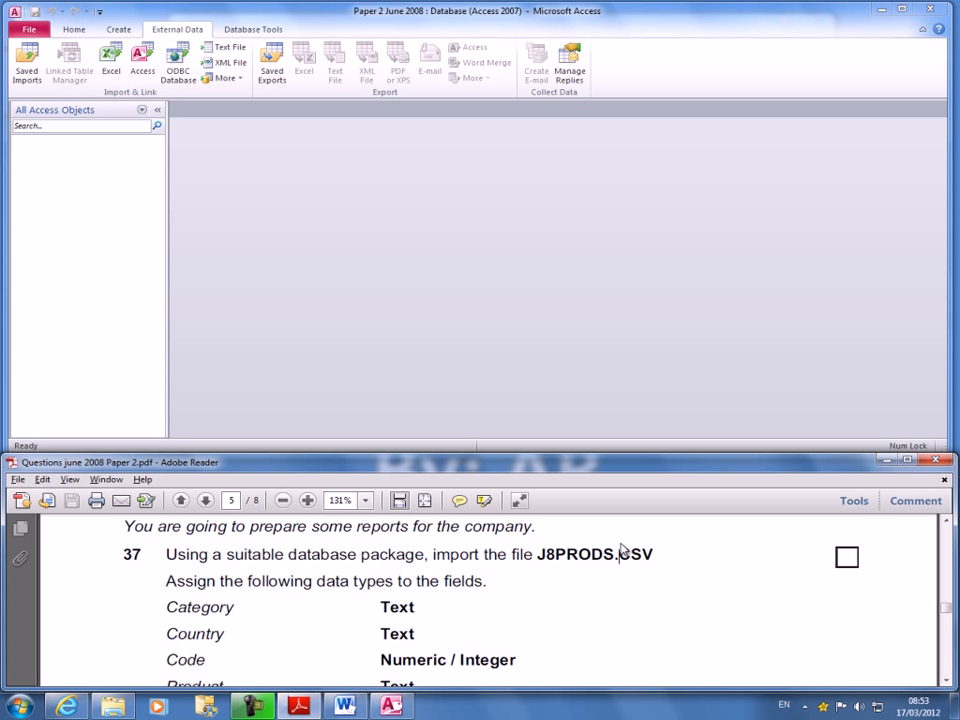
left_click(231, 50)
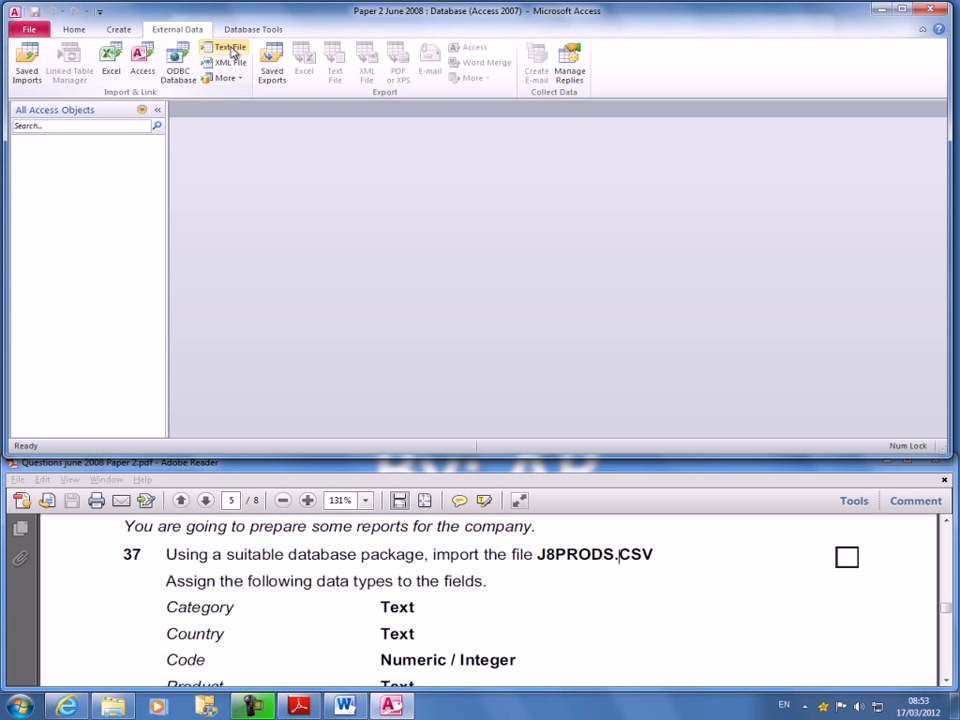
left_click(236, 47)
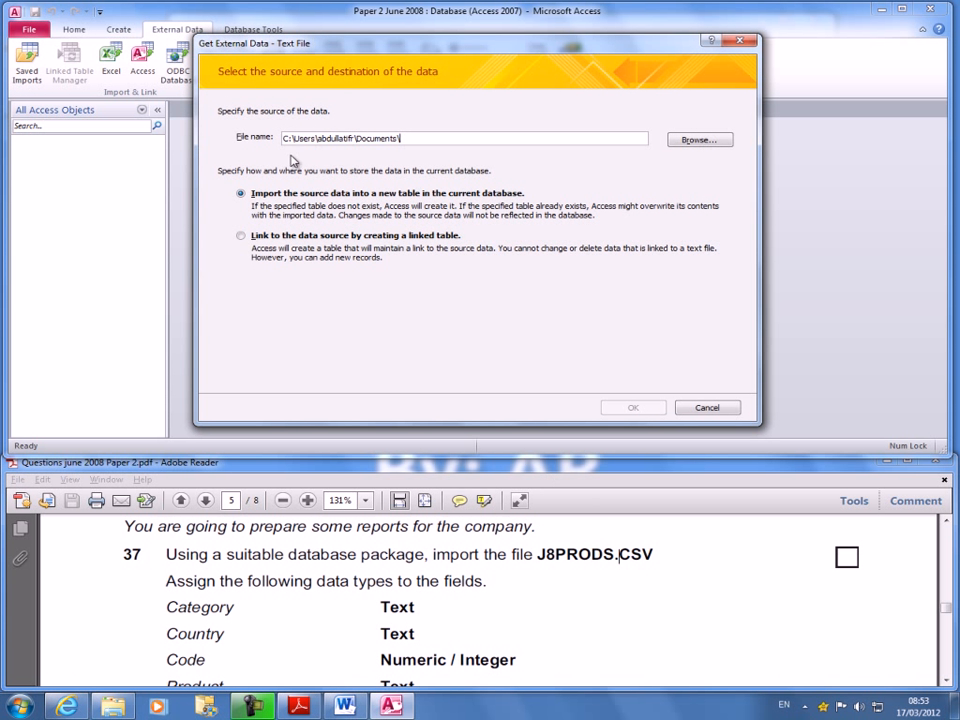
Choose J8Prods.csv from the CD Paper 2 folder on the desktop as the source for a new table.
left_click_drag(271, 48, 313, 50)
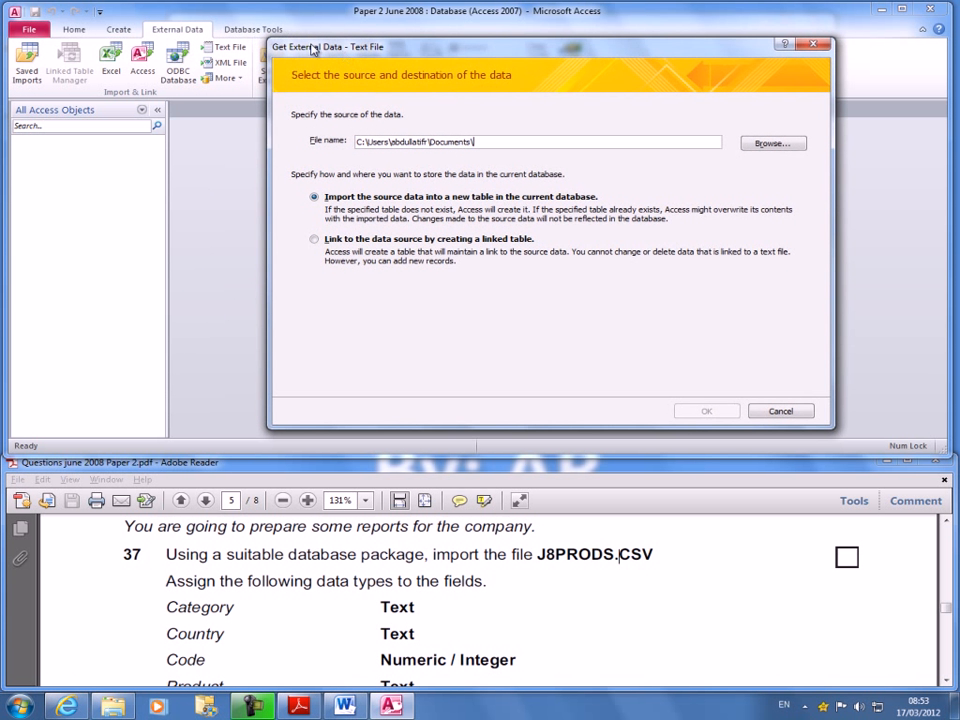
left_click(768, 143)
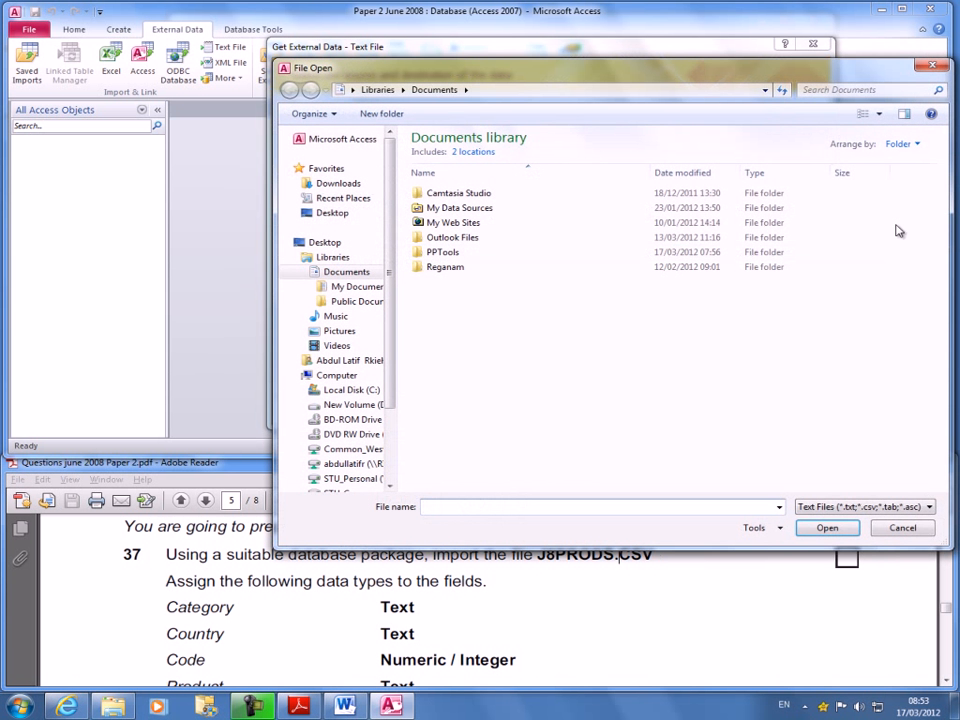
left_click(333, 212)
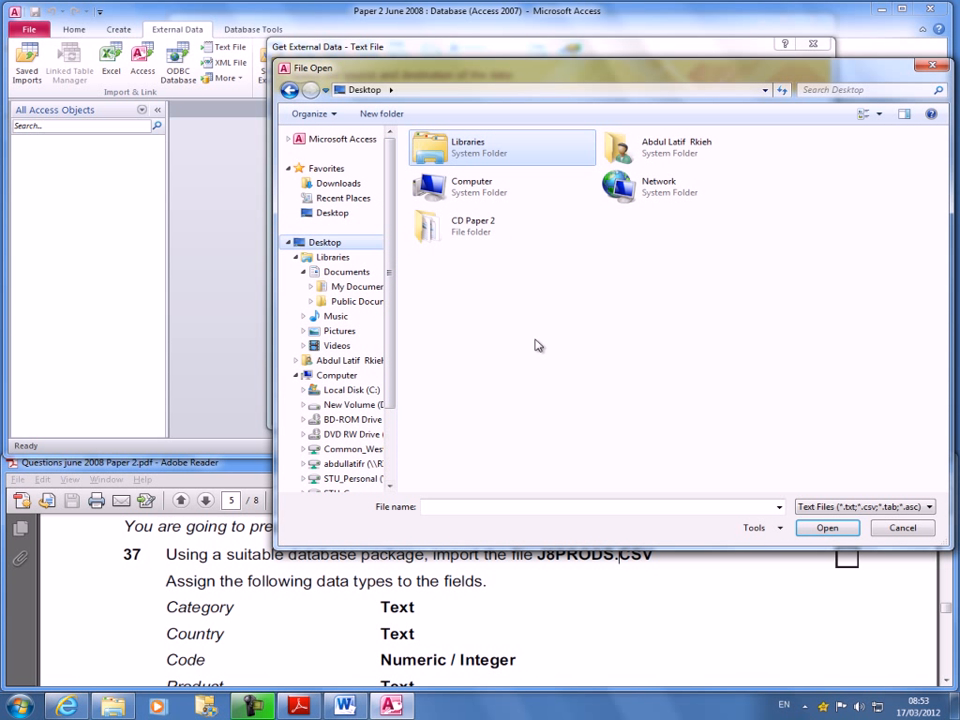
double_click(464, 225)
left_click(537, 170)
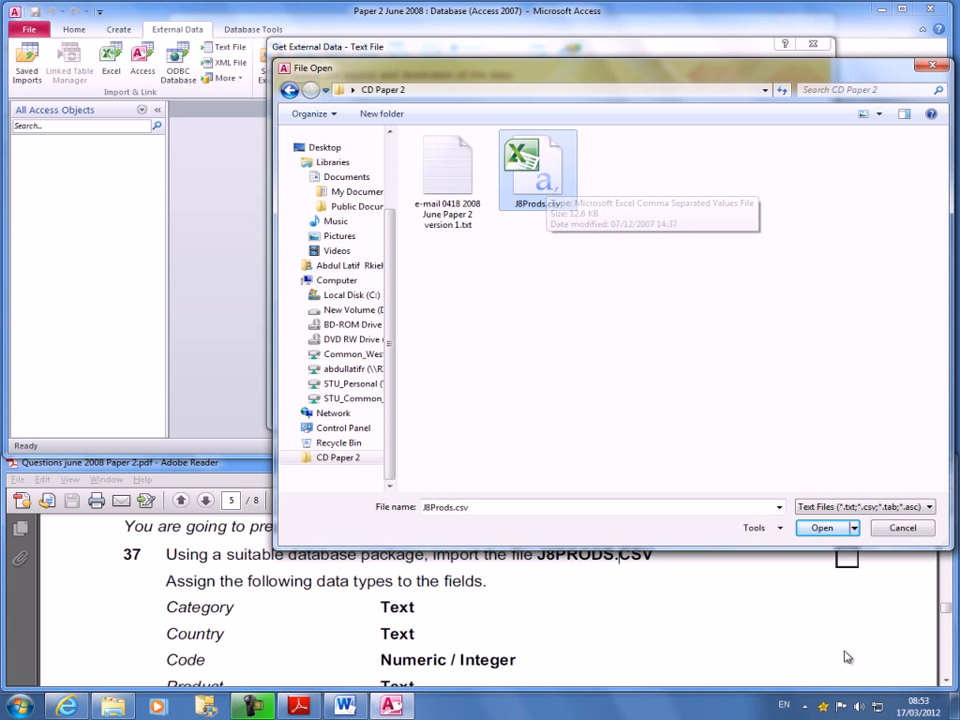
left_click(821, 527)
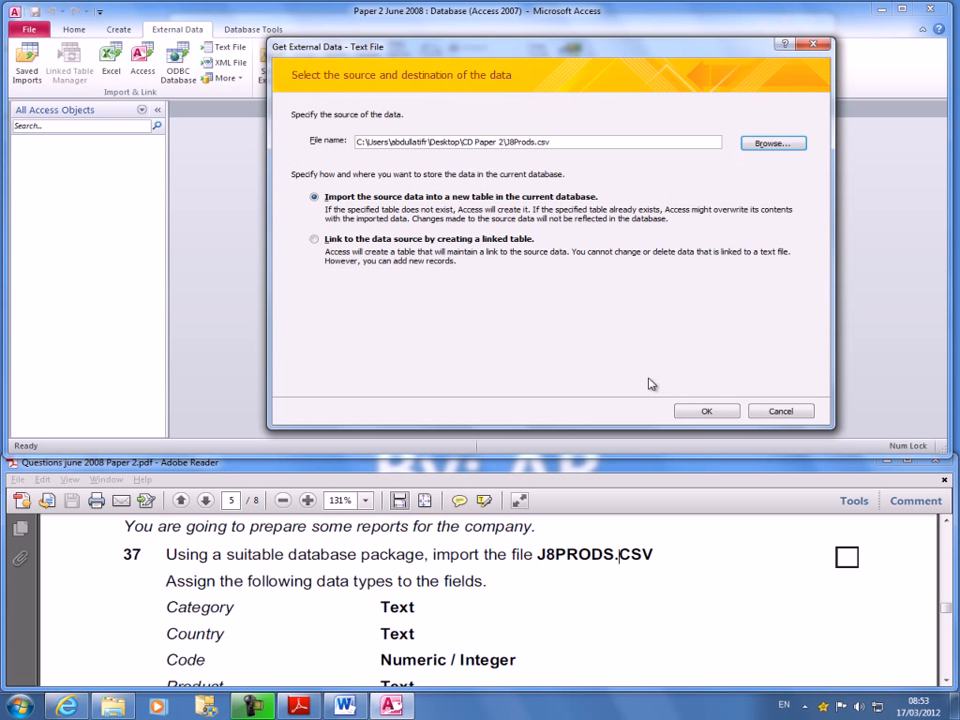
left_click(707, 412)
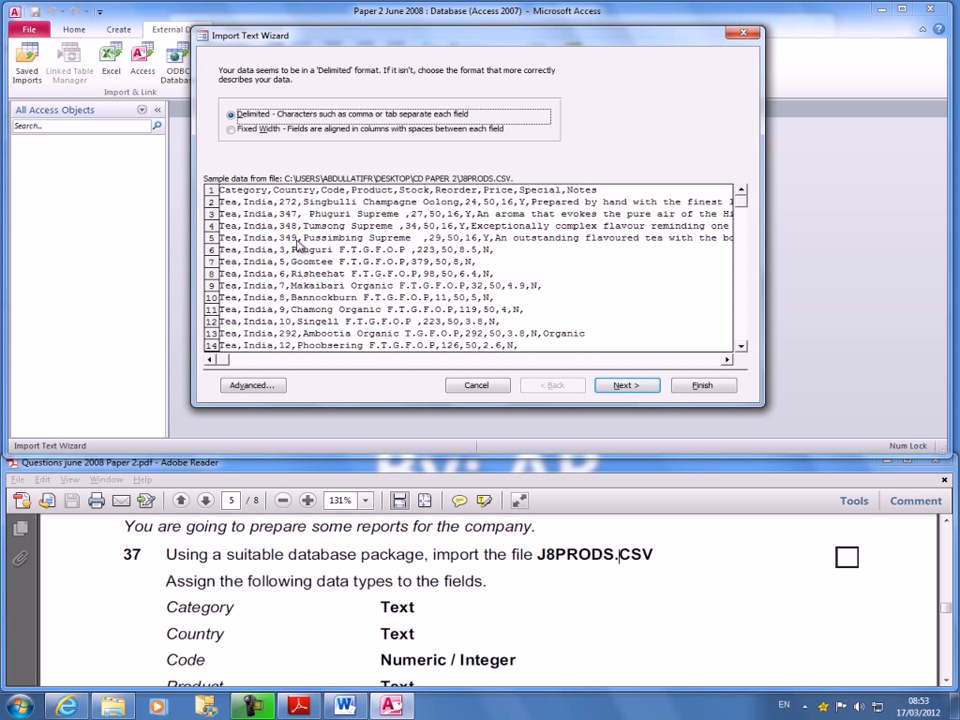
Configure the import as delimited with comma separators and treat the first row as field names.
left_click(250, 131)
left_click(250, 117)
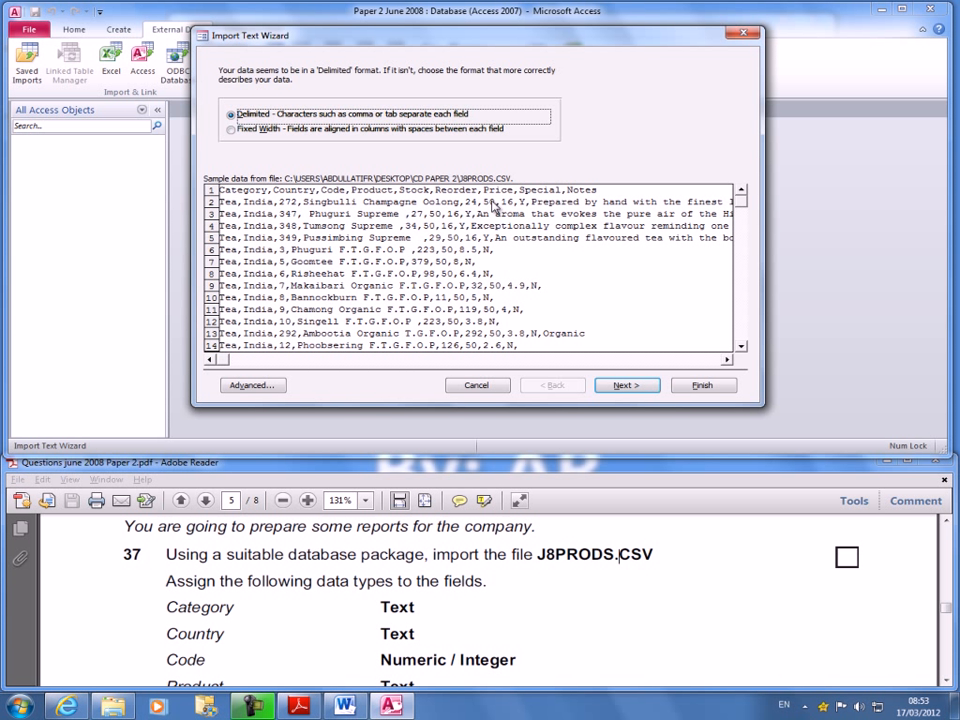
left_click(622, 386)
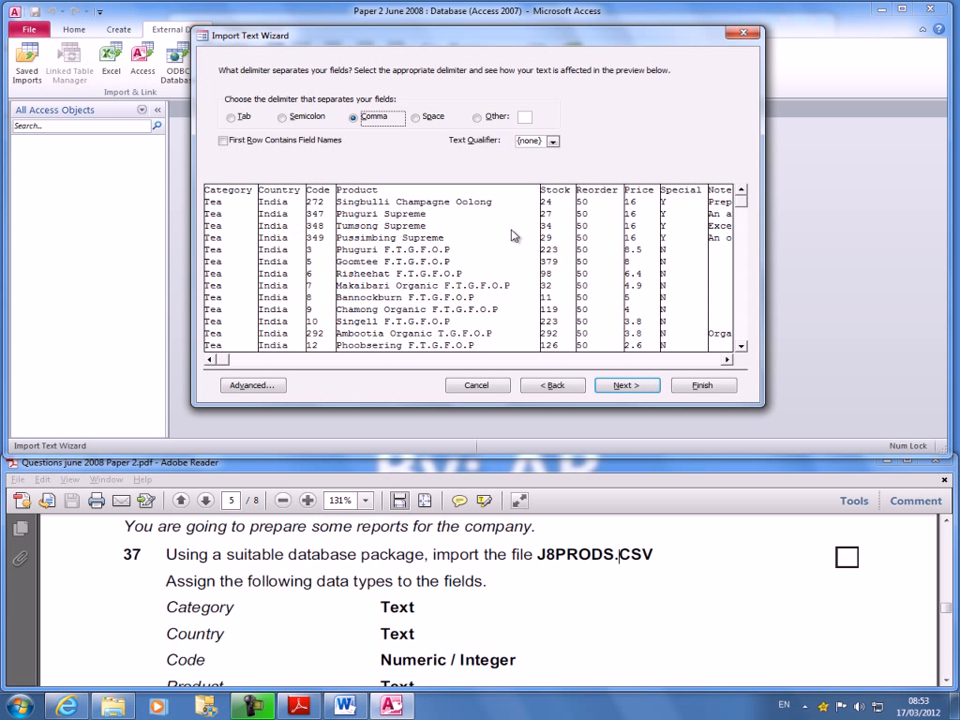
left_click(553, 386)
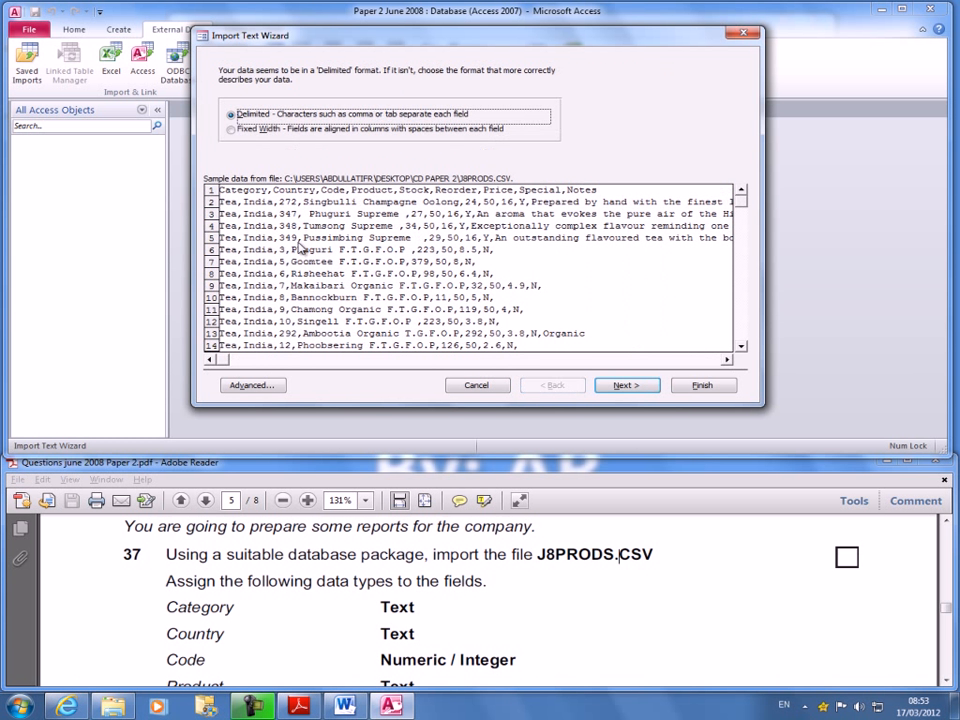
left_click(622, 386)
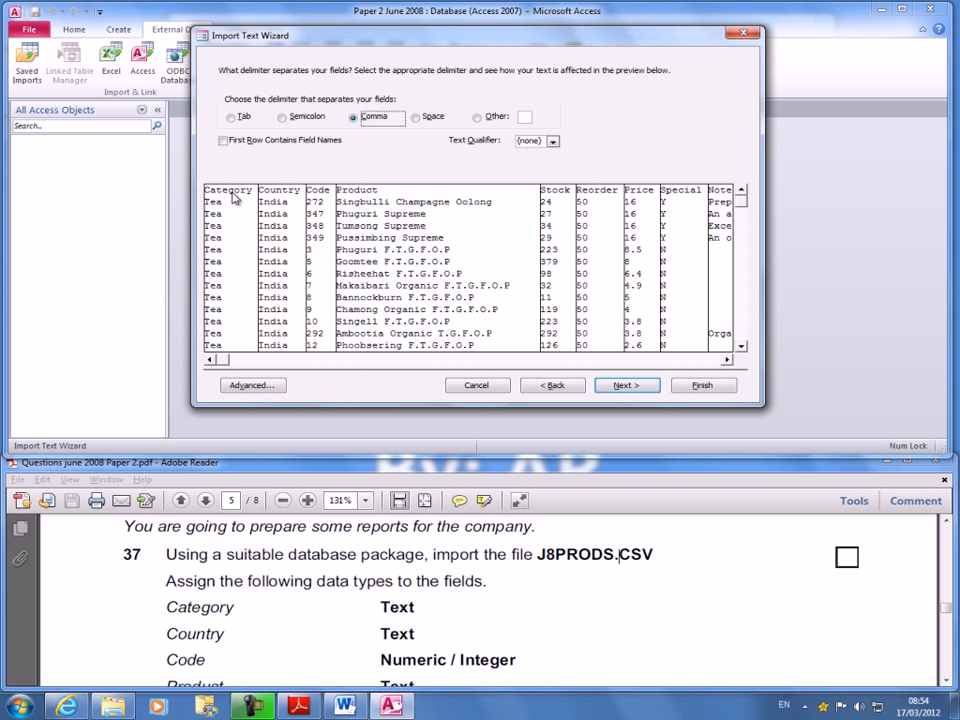
left_click(224, 142)
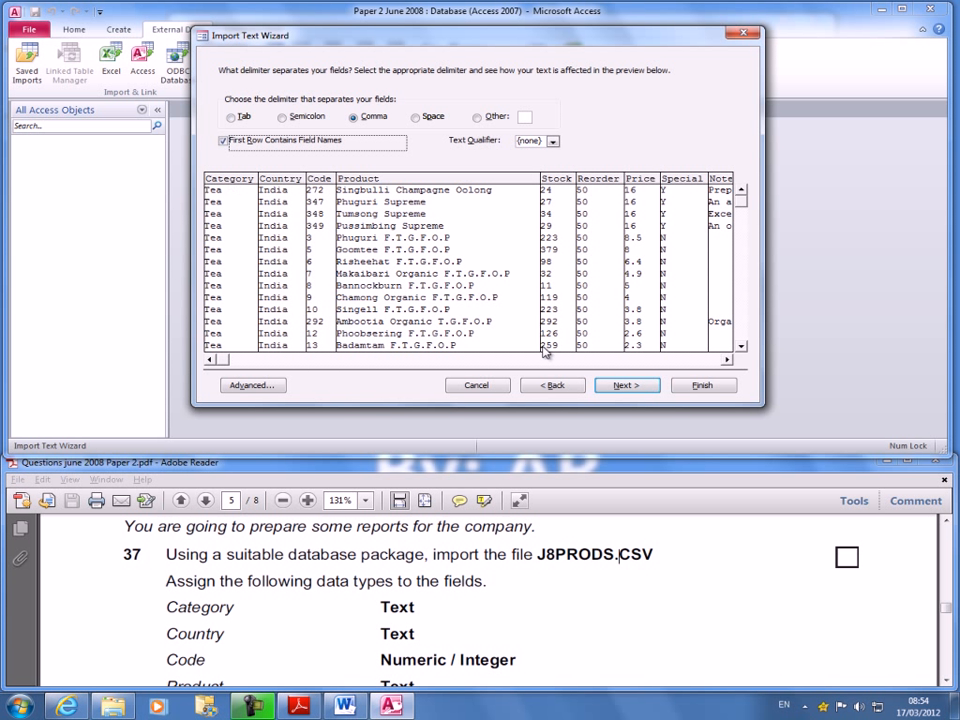
left_click(626, 386)
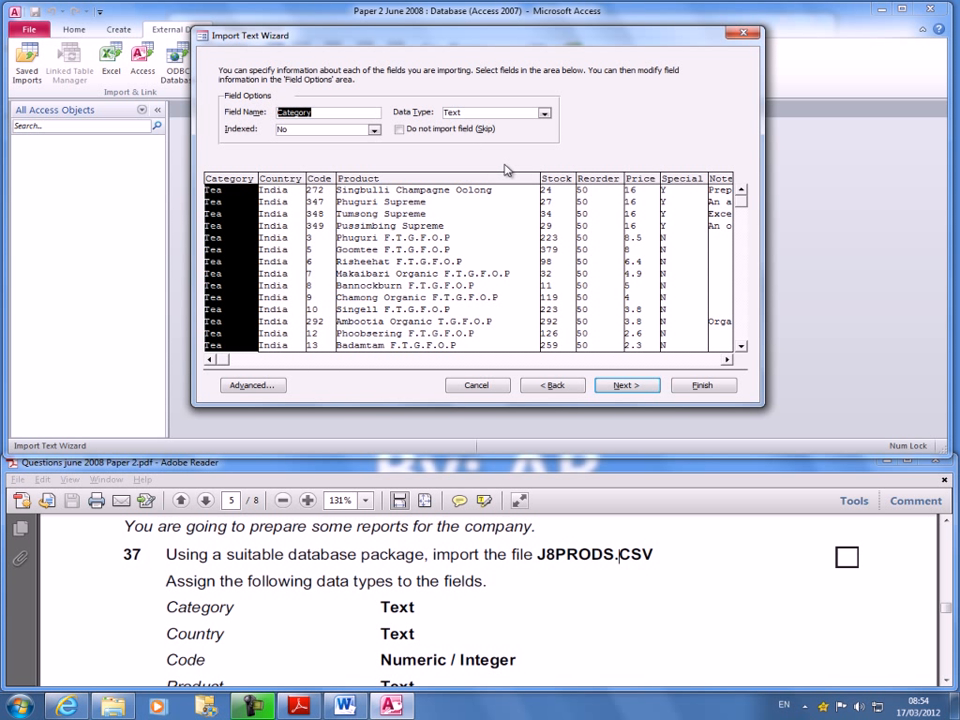
Open the advanced import specification and set the Code field's data type to Integer.
left_click(304, 598)
scroll(300, 605, "down", 1)
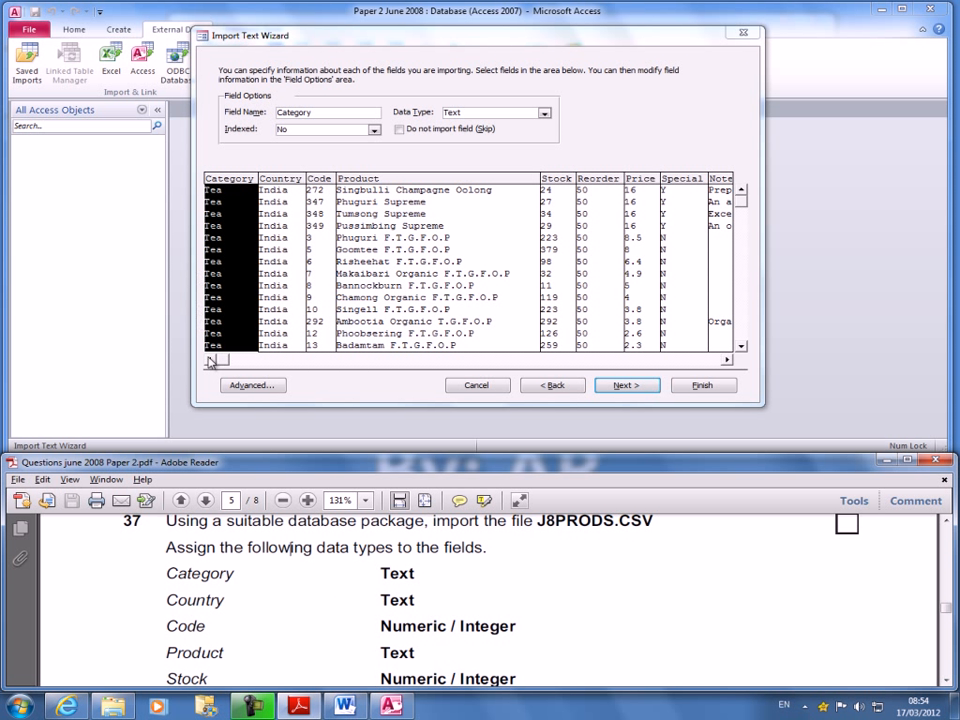
left_click(252, 385)
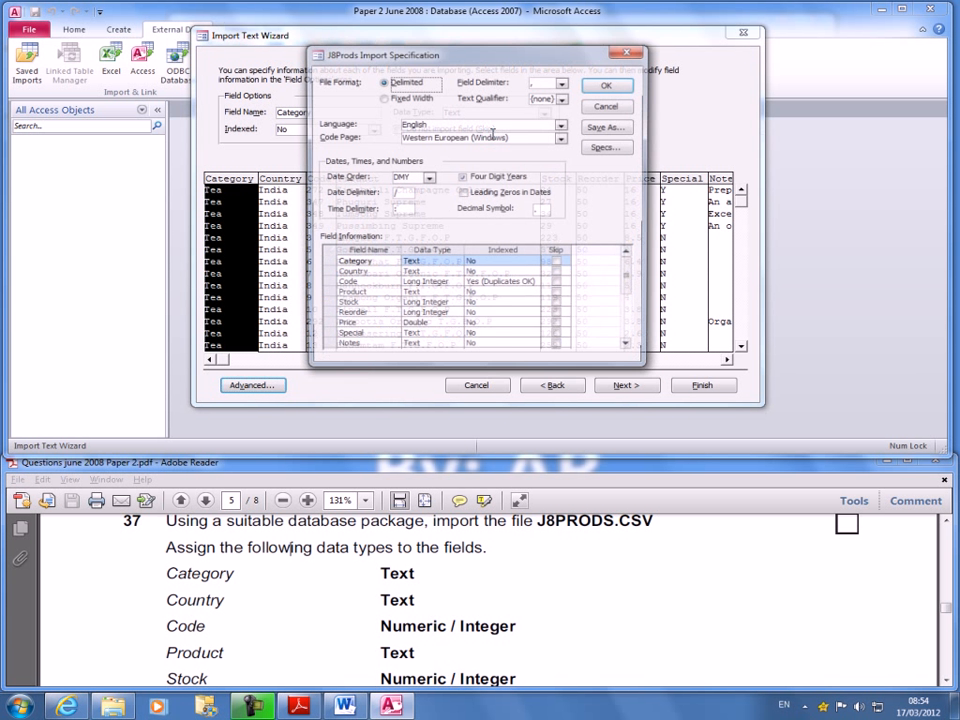
left_click_drag(467, 60, 445, 62)
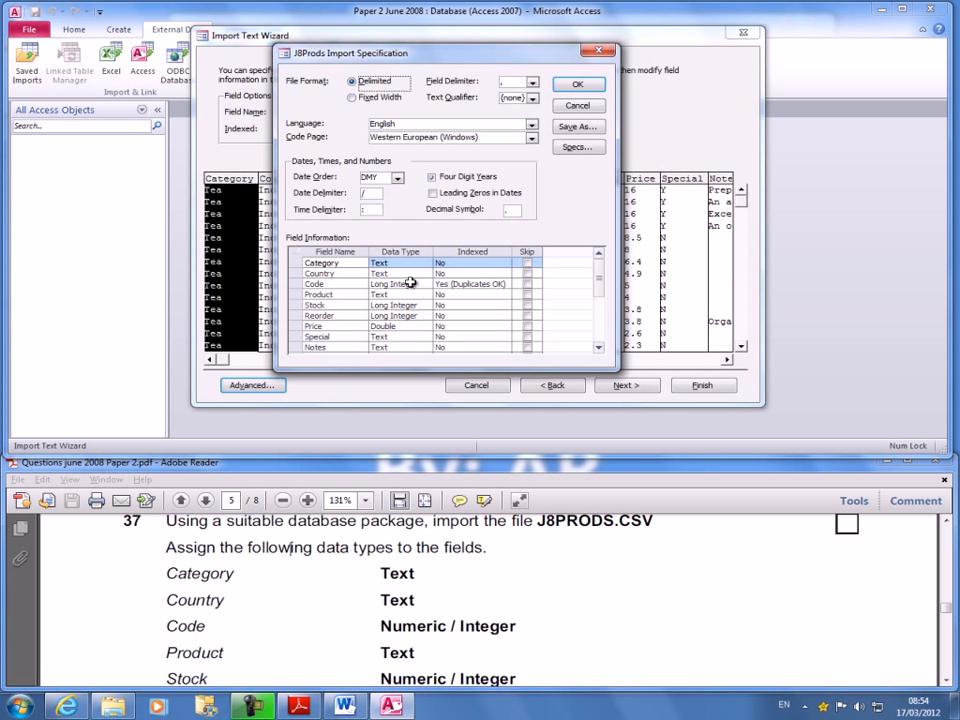
left_click(292, 548)
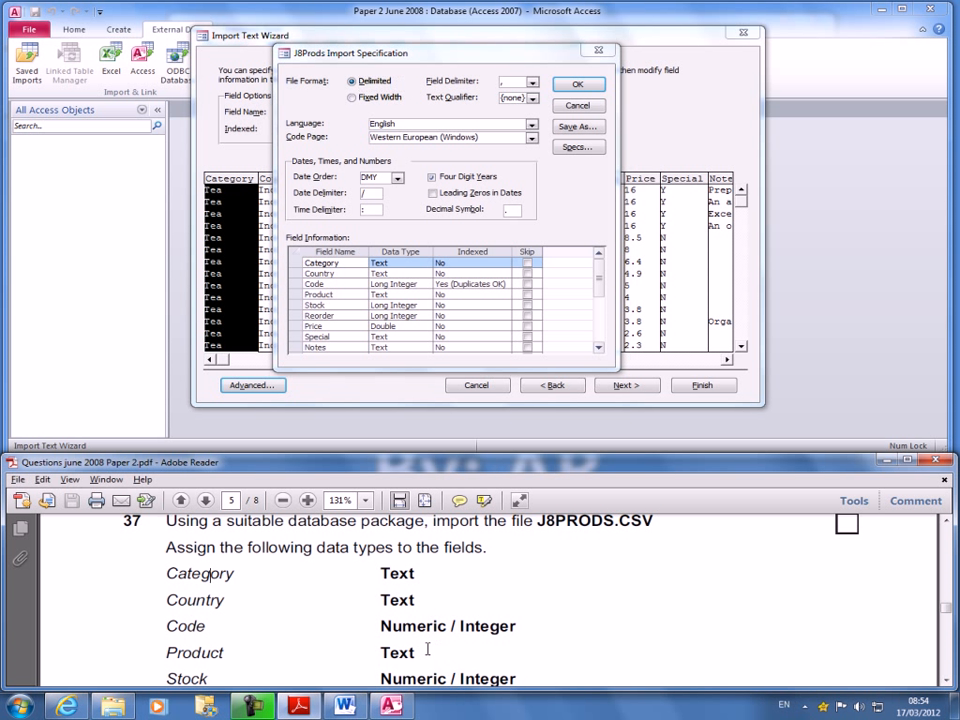
left_click(406, 264)
key("Down")
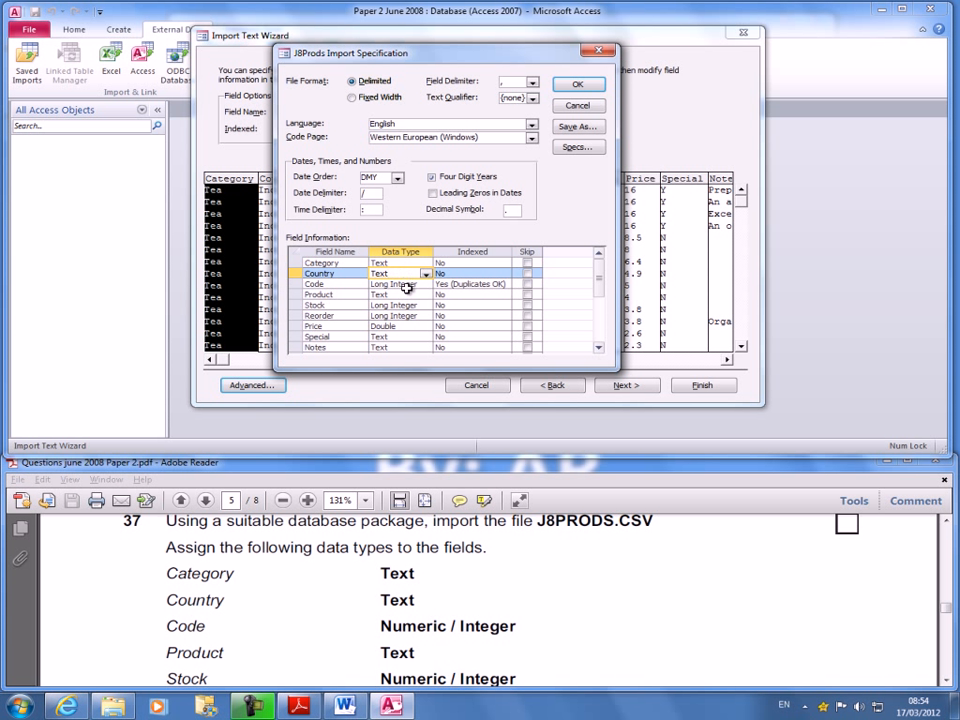
key("Down")
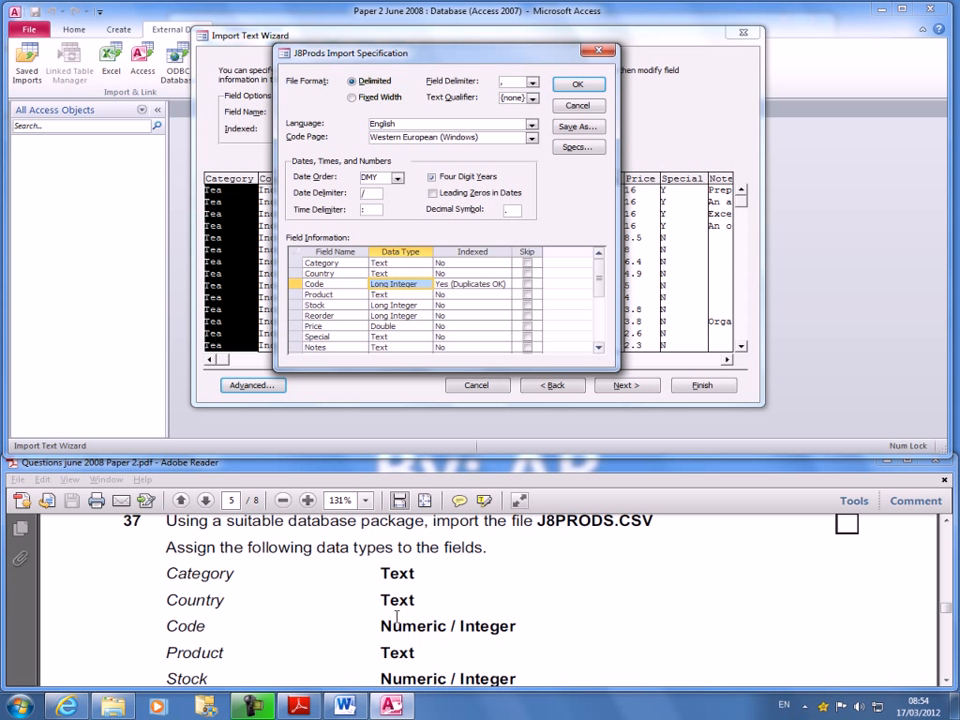
left_click(427, 286)
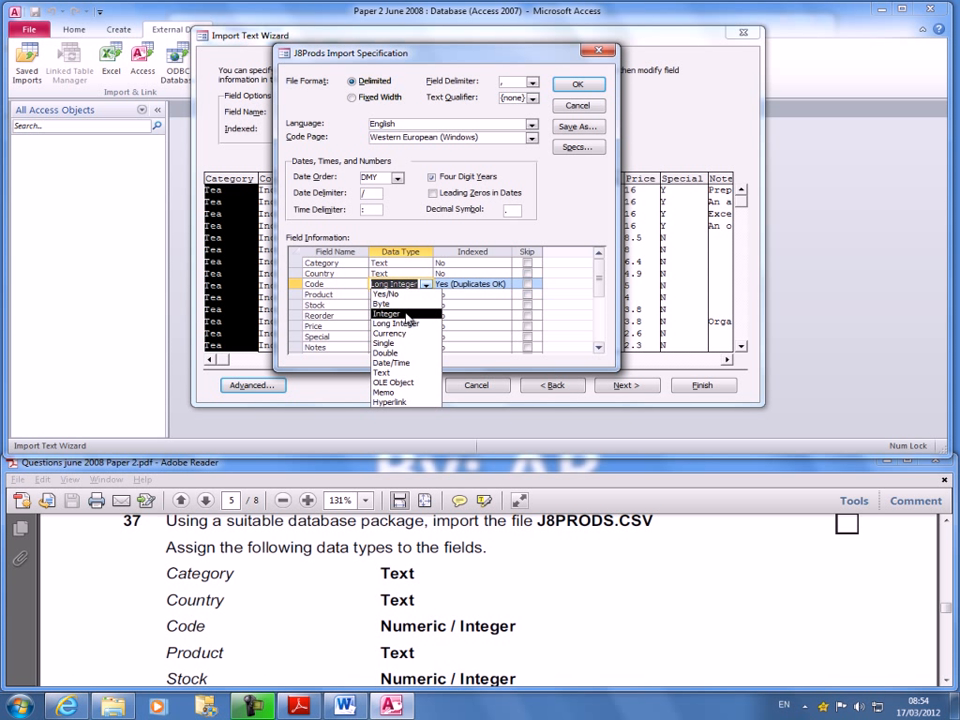
left_click(407, 315)
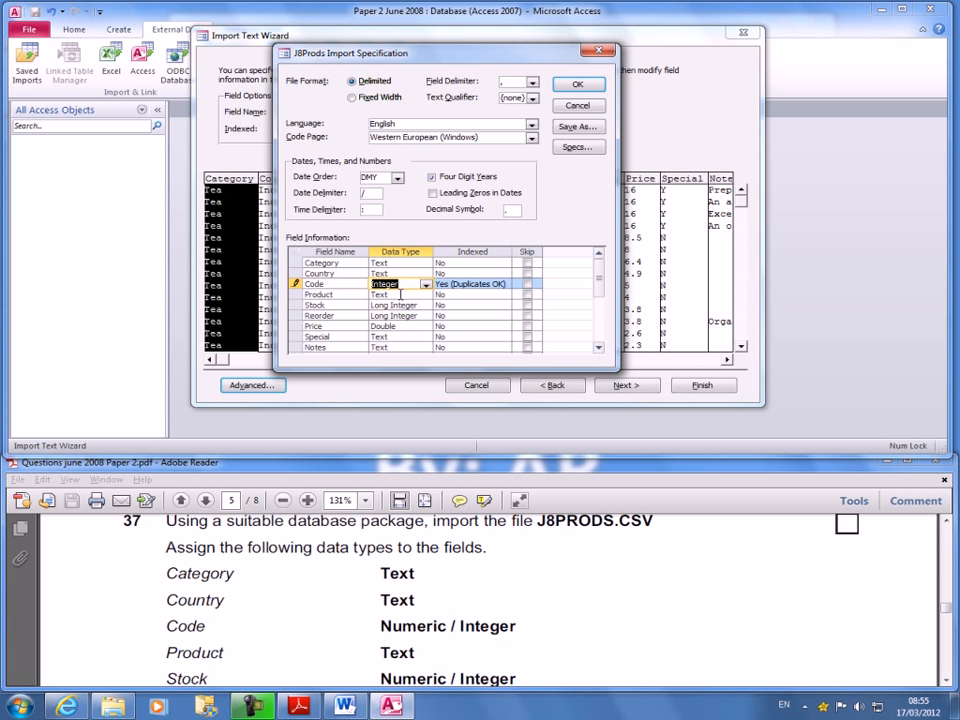
Set the data type of the Stock and Reorder fields to Integer in the import specification.
left_click(400, 295)
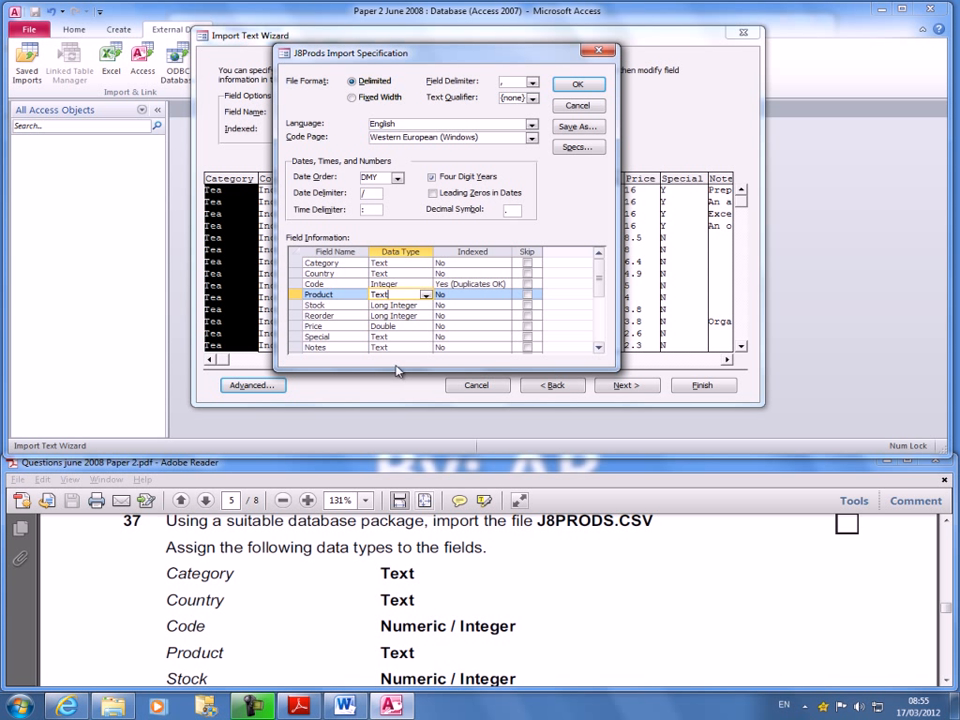
left_click(438, 622)
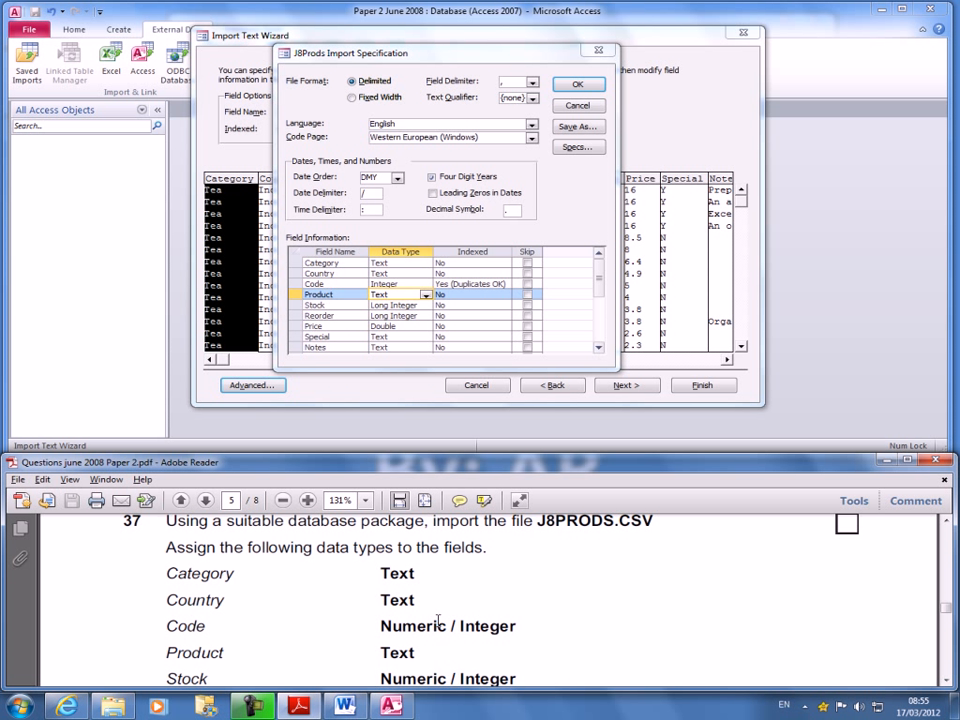
left_click(408, 310)
left_click(407, 305)
left_click(425, 305)
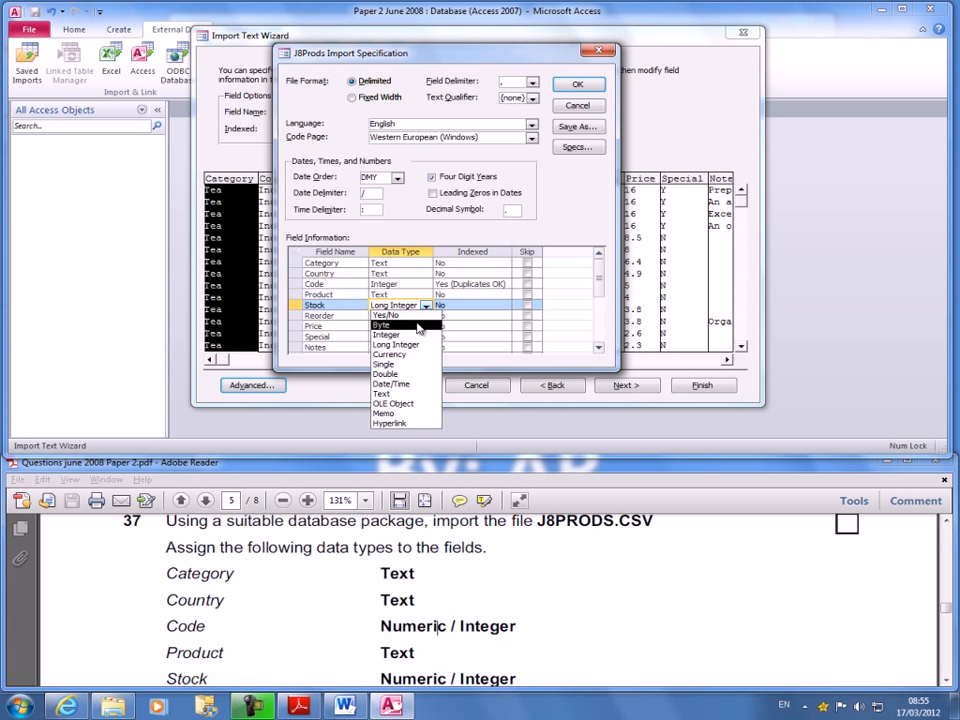
left_click(420, 334)
left_click(428, 317)
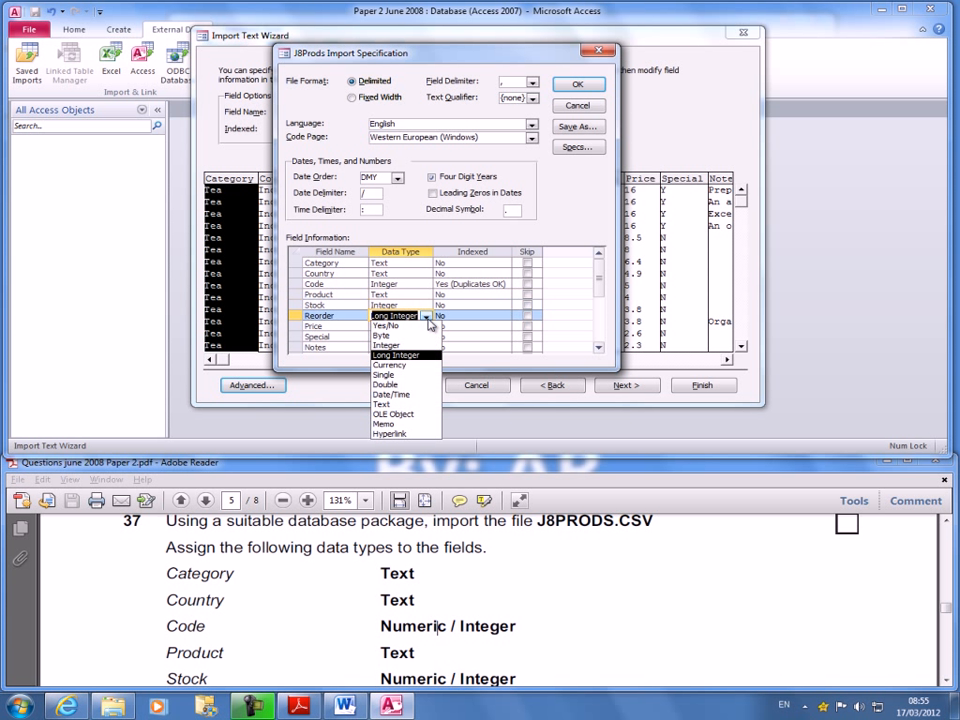
left_click(420, 345)
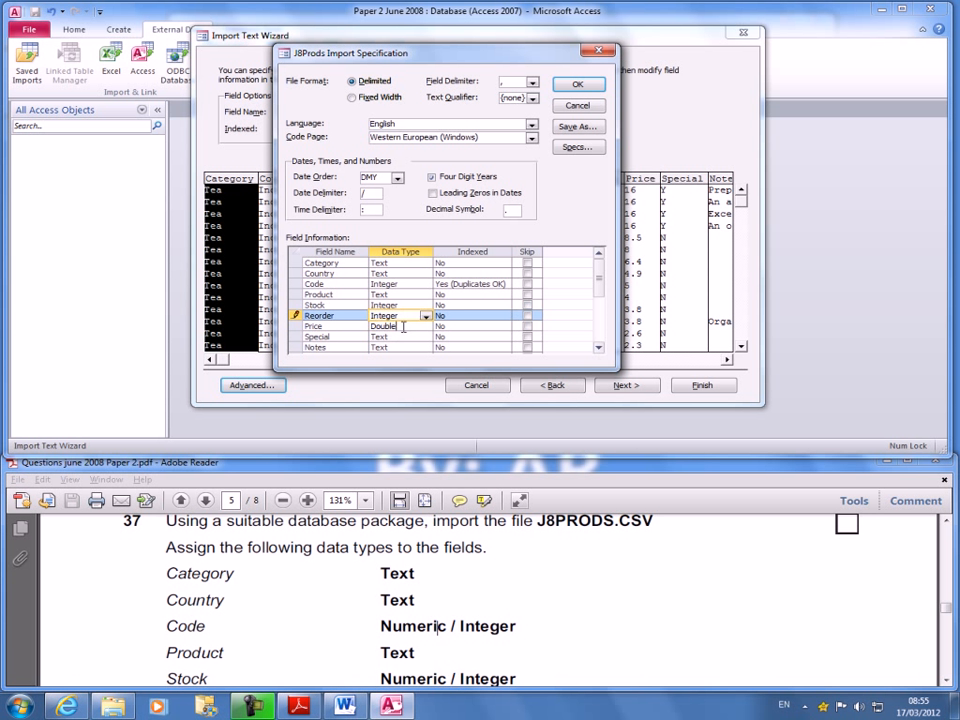
Set the Price field's data type to Currency and consult the question paper for the remaining field types.
left_click(401, 327)
left_click(514, 576)
scroll(514, 576, "down", 2)
scroll(523, 568, "down", 1)
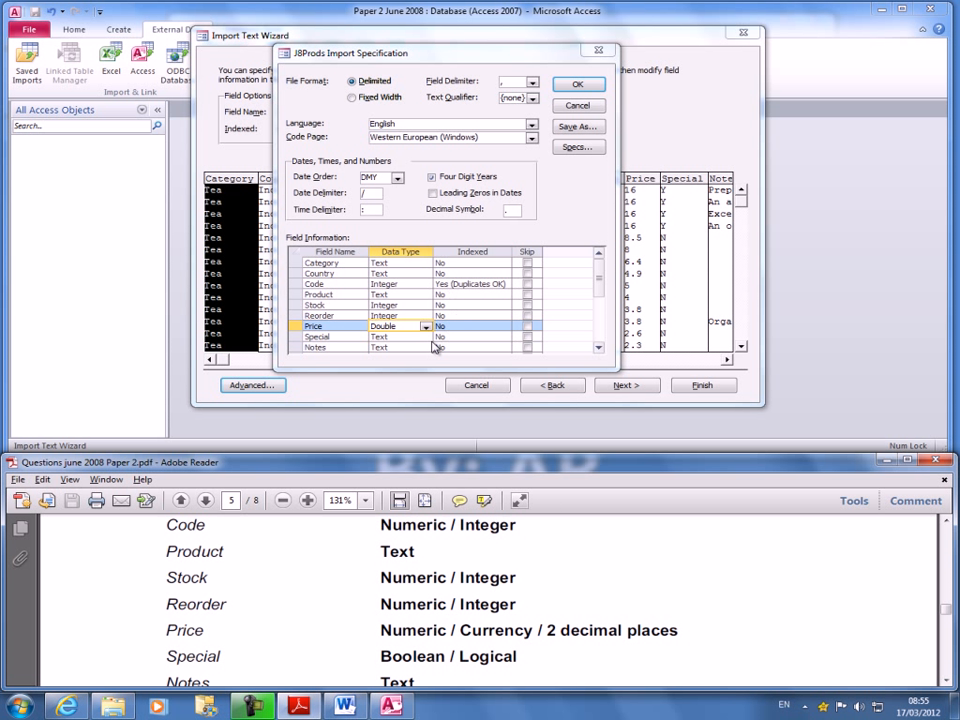
left_click(426, 327)
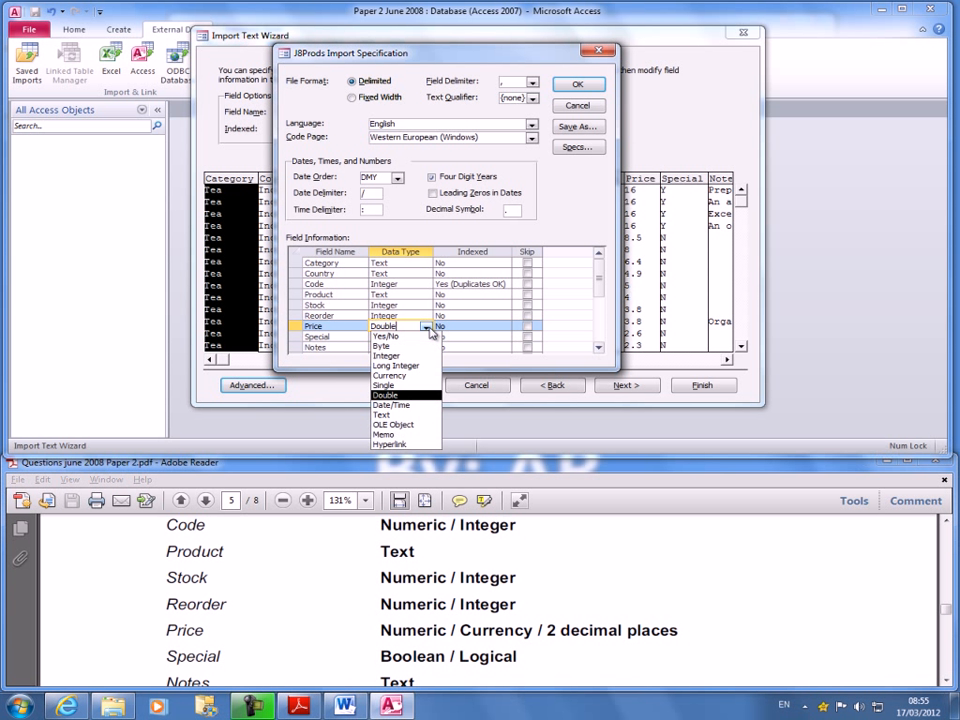
left_click(405, 377)
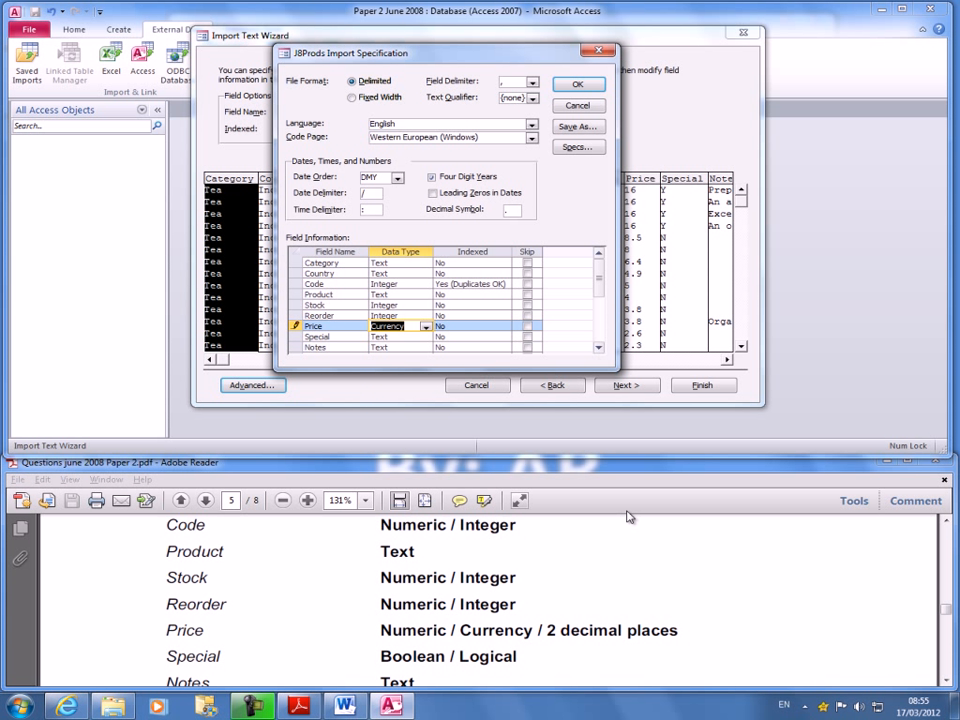
left_click(422, 631)
scroll(450, 658, "down", 1)
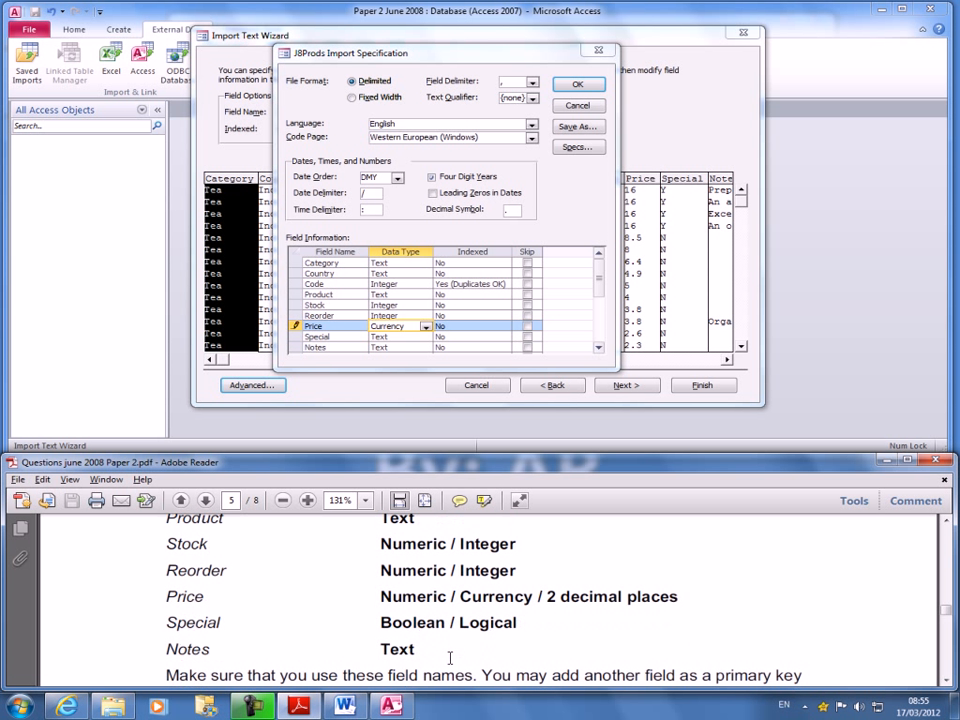
Set the Special field's data type to Yes/No as the question paper requires and accept the import specification.
left_click(415, 337)
left_click(426, 338)
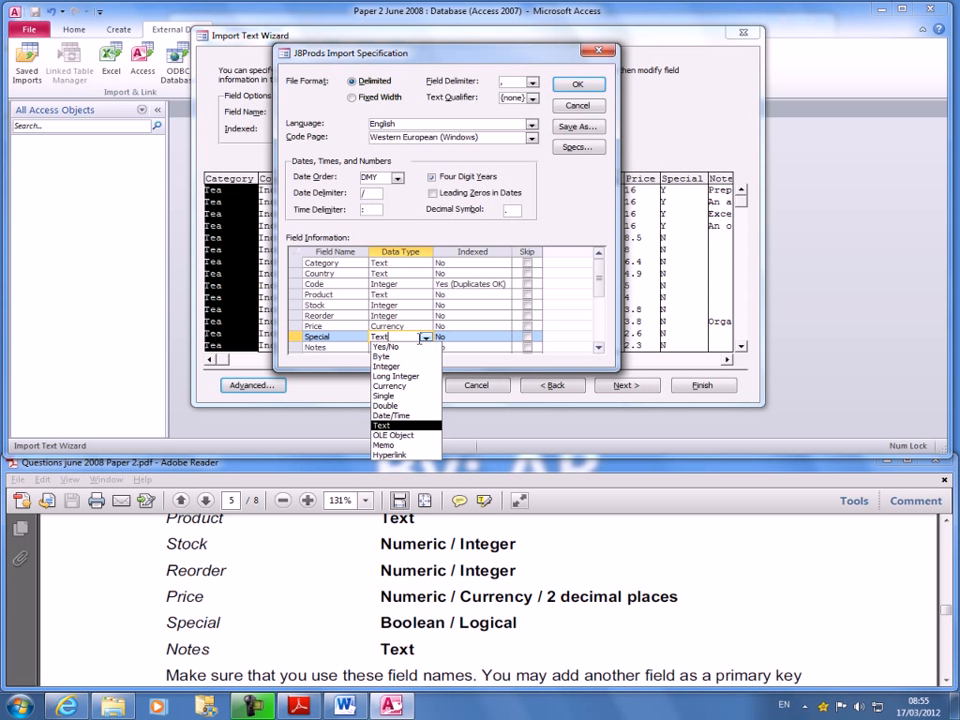
left_click(400, 346)
left_click_drag(379, 622, 503, 637)
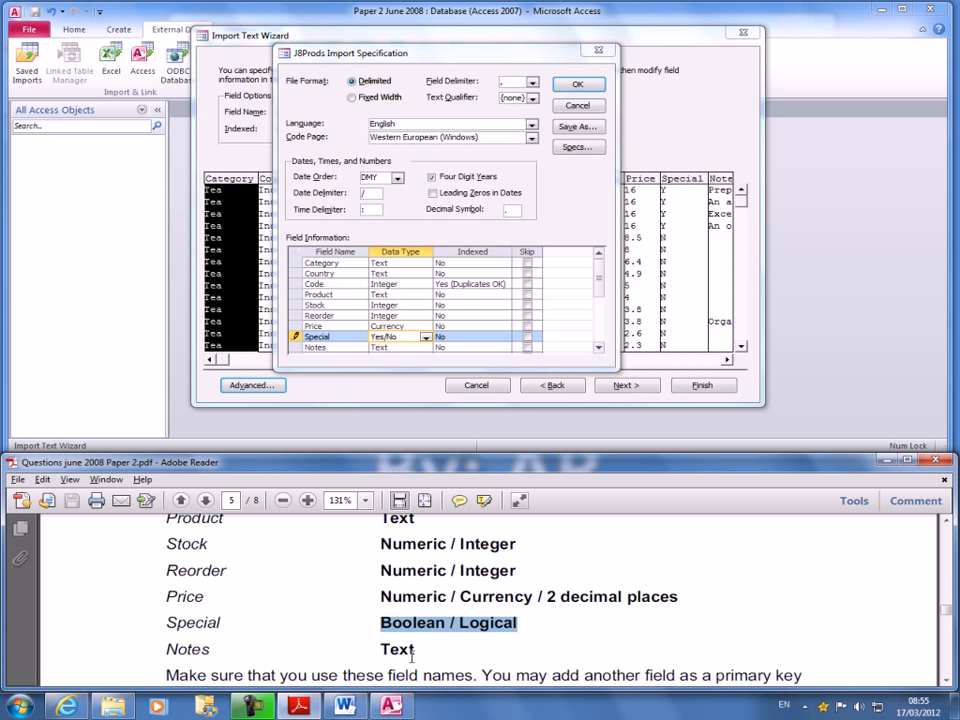
left_click(577, 84)
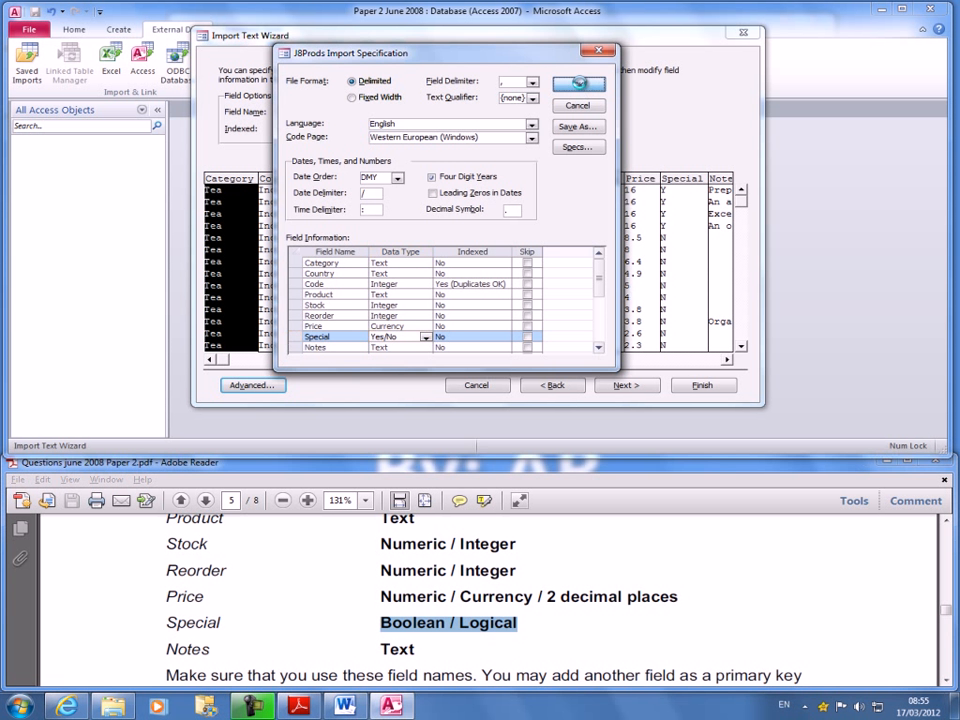
Let Access add the primary key after checking the question paper's note on an additional key field.
left_click(625, 386)
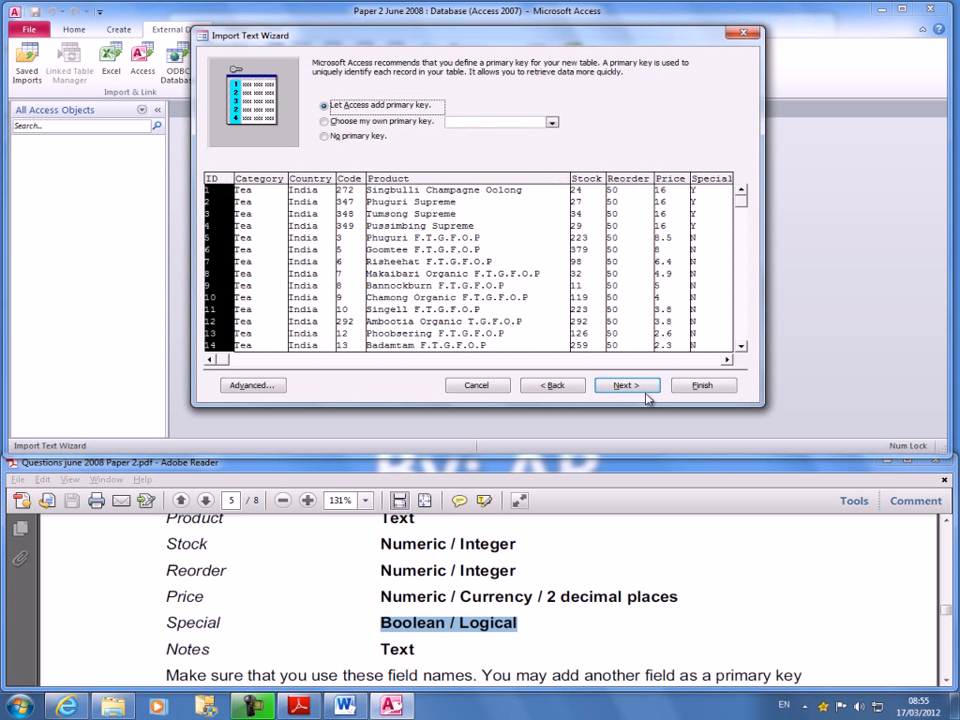
left_click(433, 654)
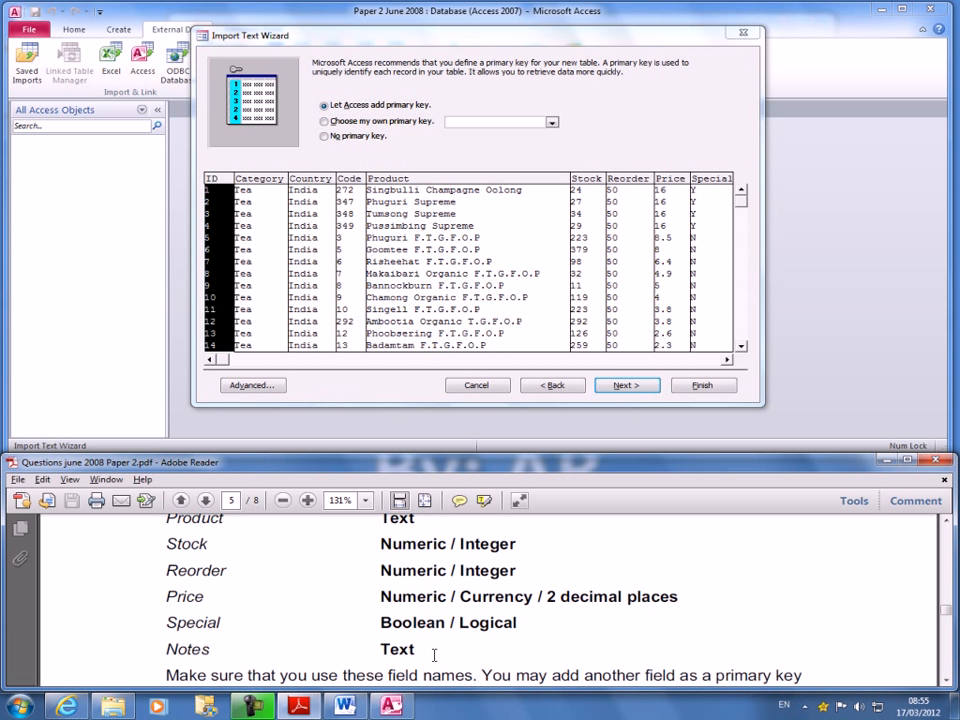
scroll(456, 646, "down", 2)
scroll(456, 646, "down", 1)
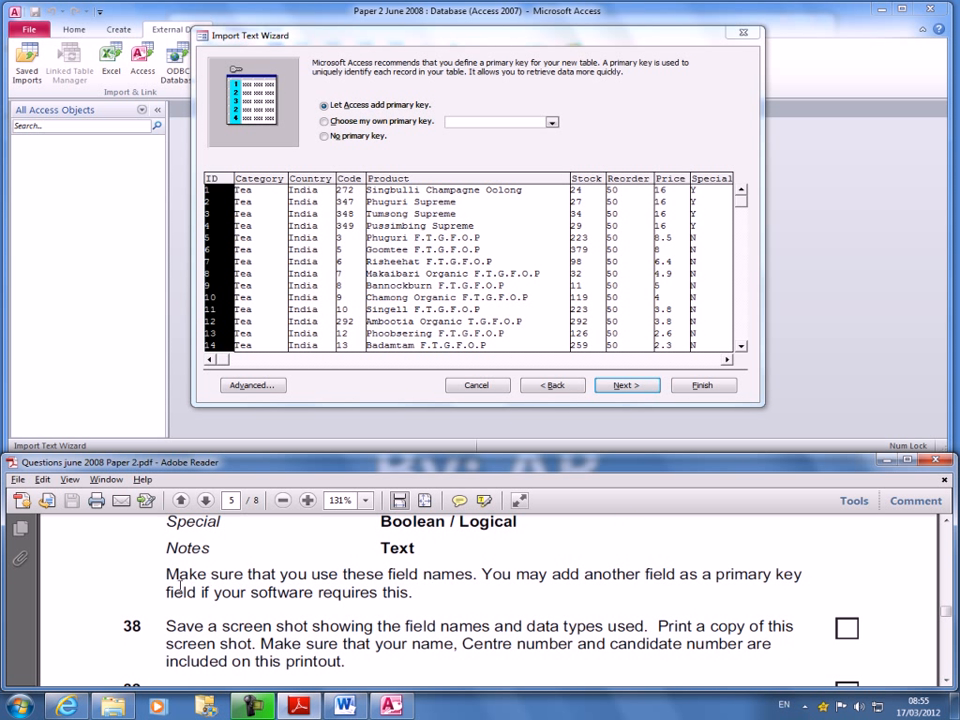
left_click_drag(168, 574, 412, 592)
left_click(393, 598)
left_click(622, 386)
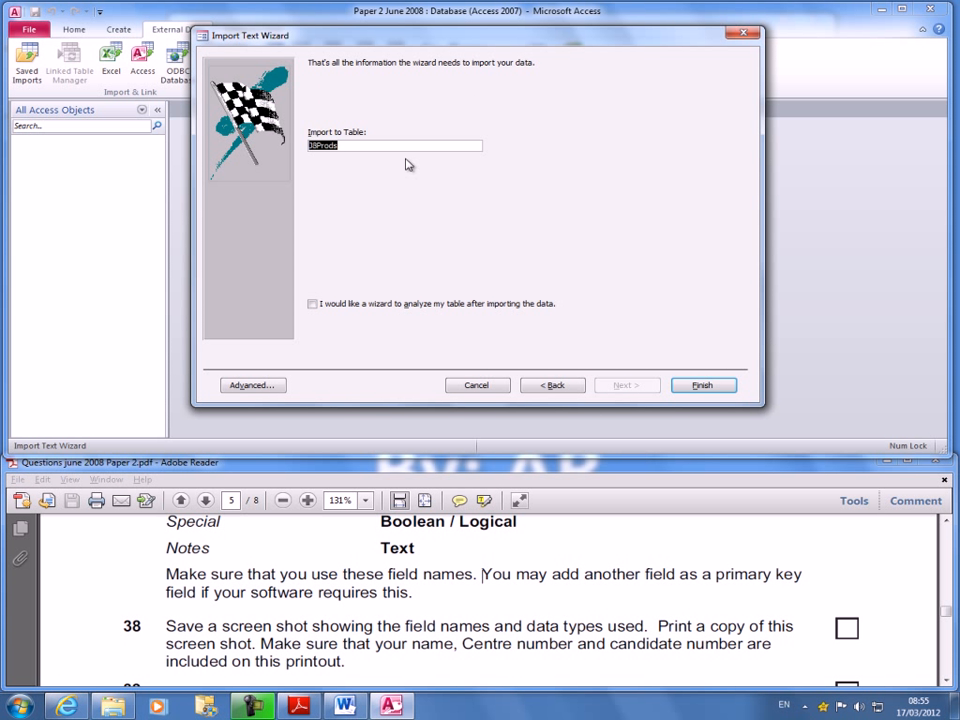
Finish the import into a table named J8Prods and close the import wizard.
left_click(360, 146)
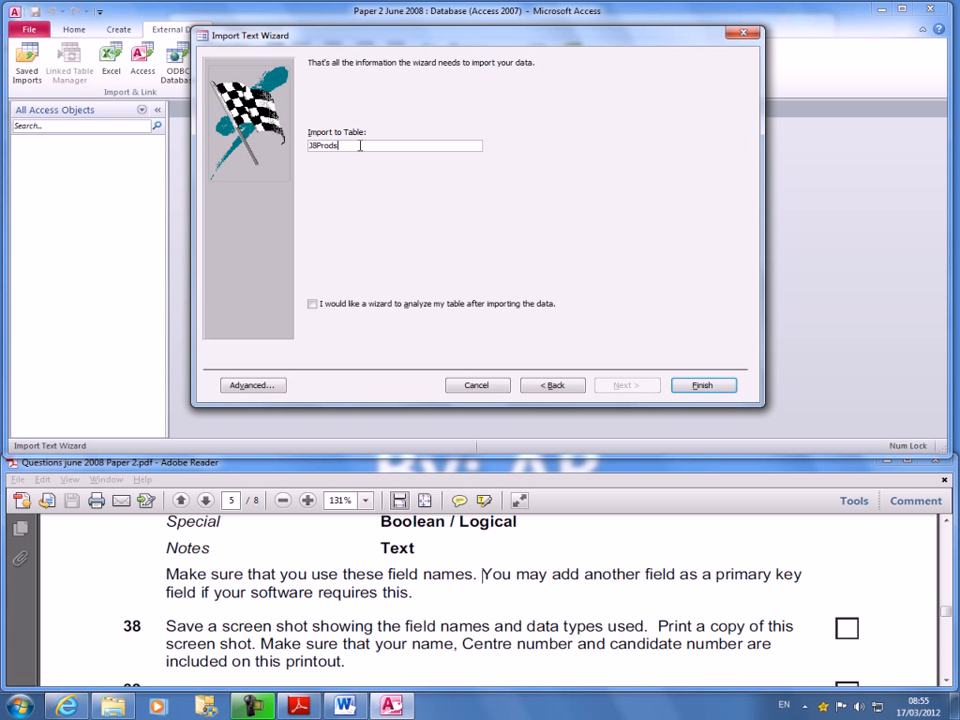
left_click(707, 391)
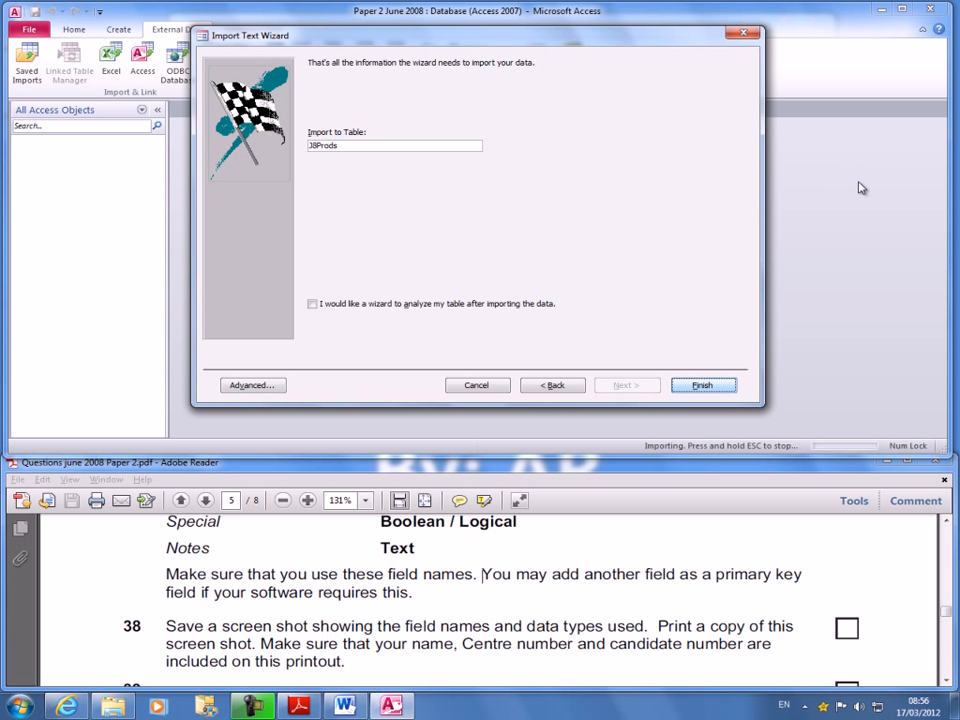
left_click(703, 407)
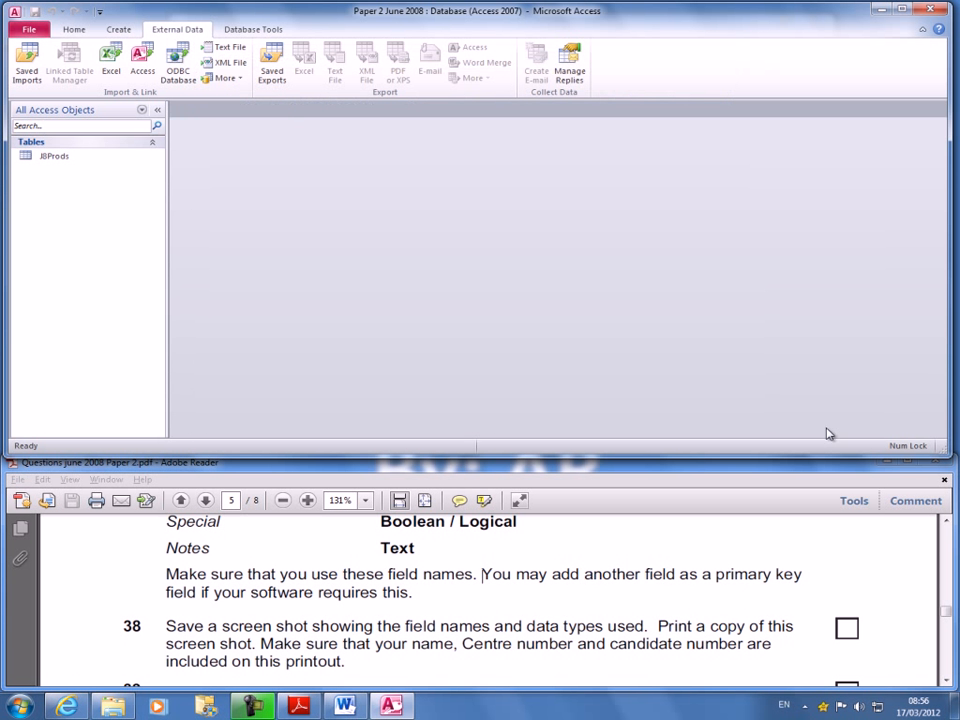
Open the J8Prods table, fit the Product column's width to its contents and look through the imported records.
double_click(55, 158)
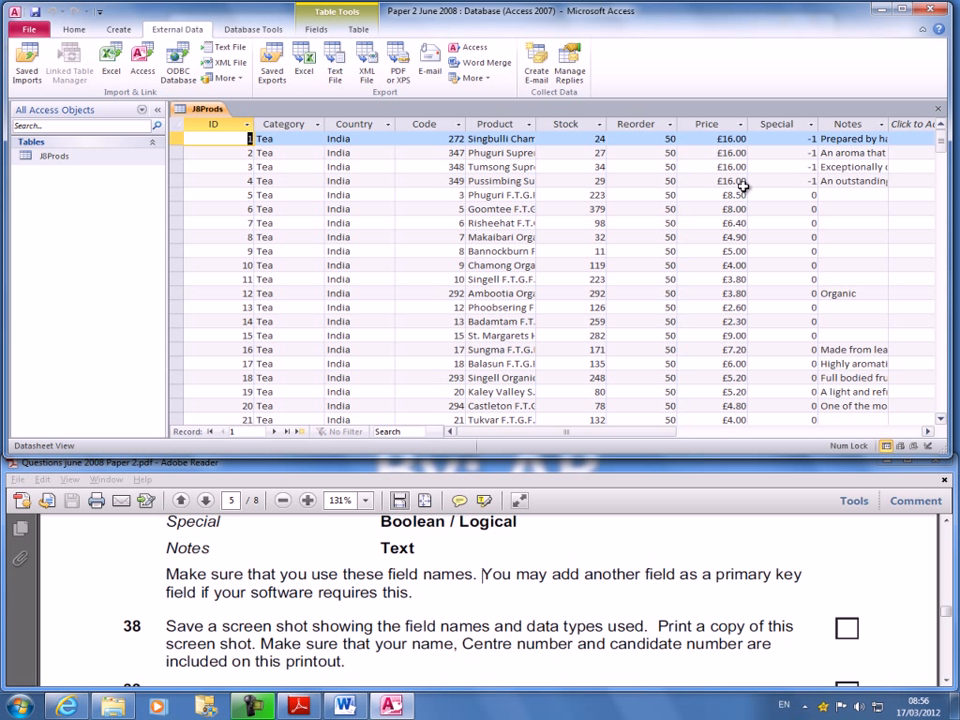
double_click(536, 124)
scroll(605, 280, "down", 20)
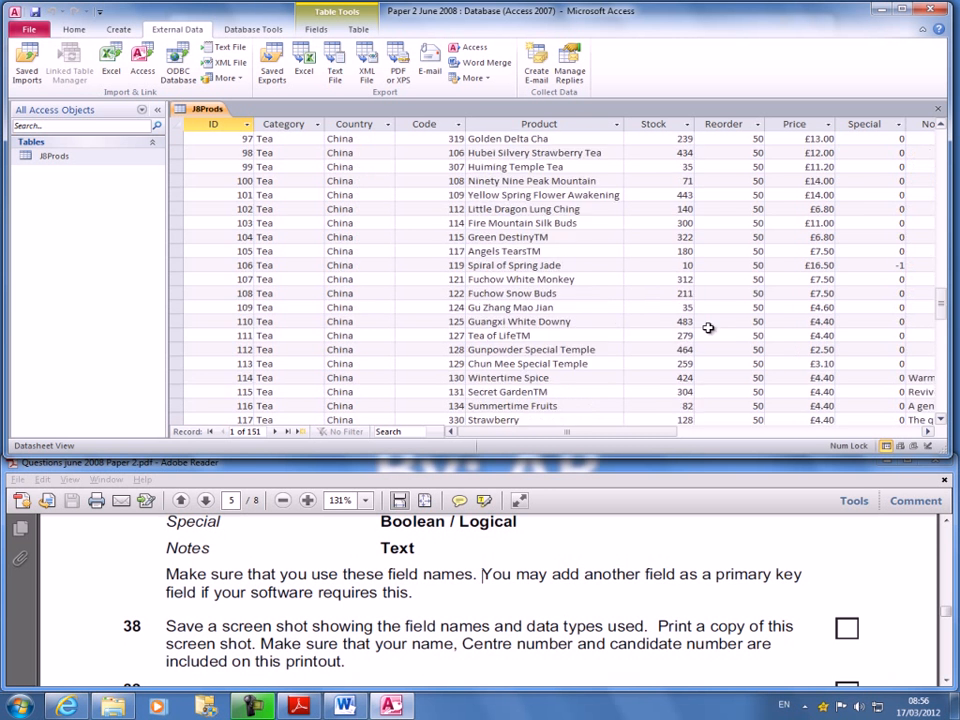
scroll(273, 420, "down", 9)
scroll(640, 370, "up", 5)
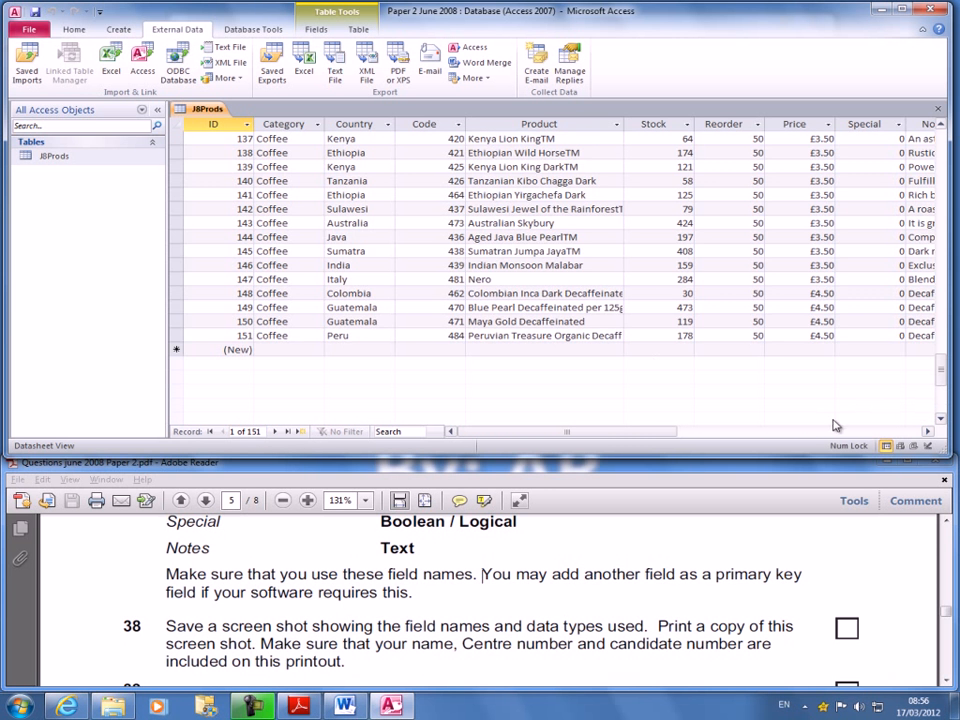
Widen the Notes column of the J8Prods datasheet to fit its contents.
left_click(906, 434)
left_click_drag(941, 361, 930, 130)
left_click_drag(786, 432, 664, 441)
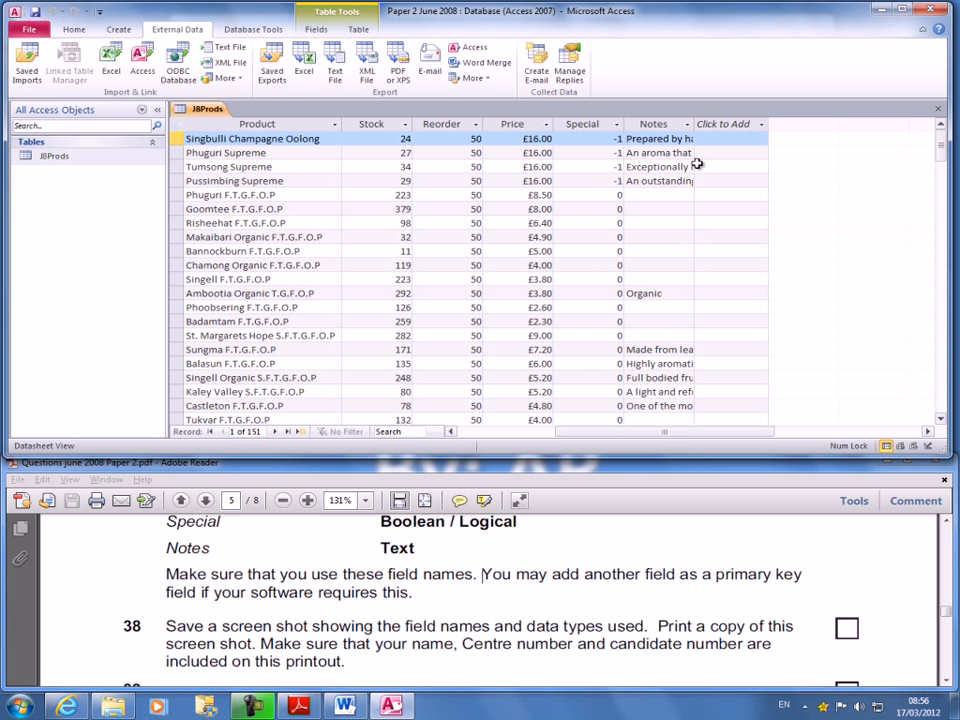
double_click(695, 124)
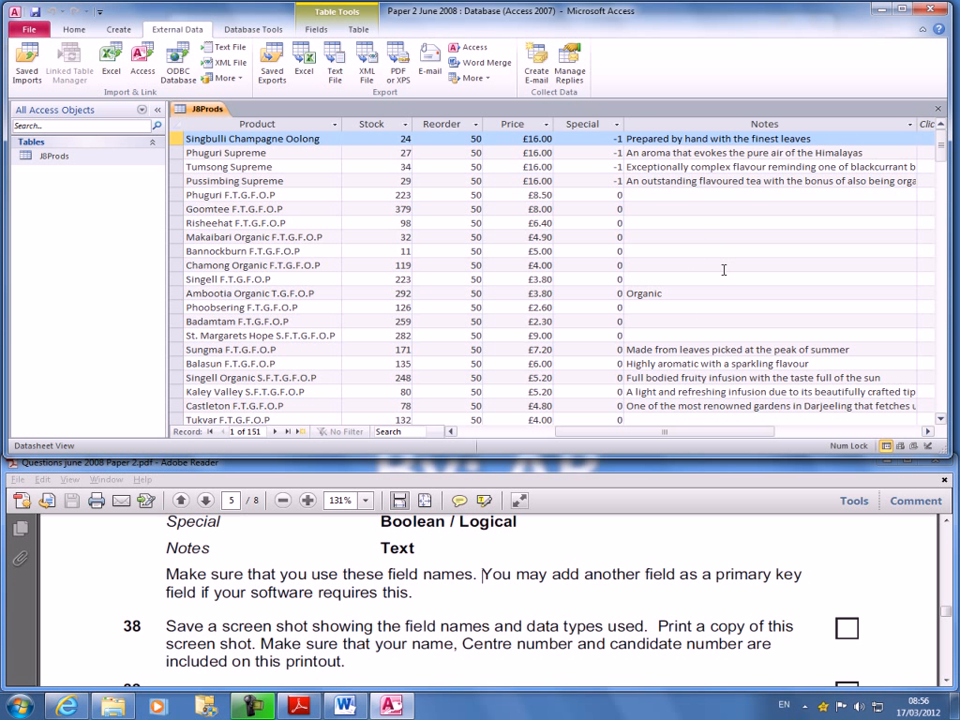
left_click_drag(638, 433, 541, 433)
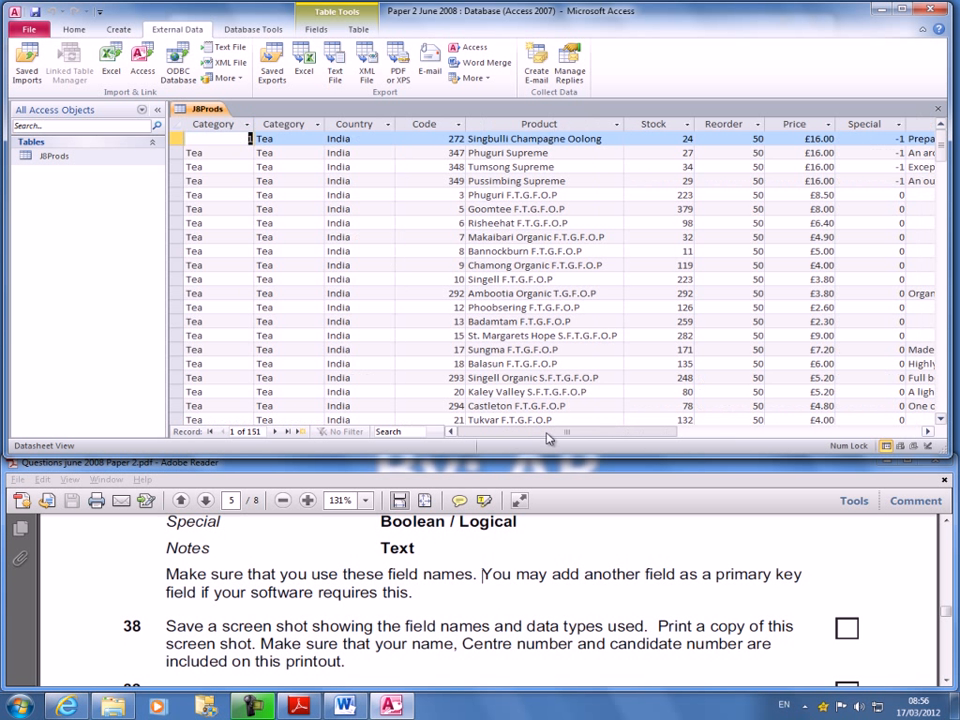
Switch the J8Prods table to Design View and check the question paper's decimal places requirement for Price.
scroll(342, 588, "down", 2)
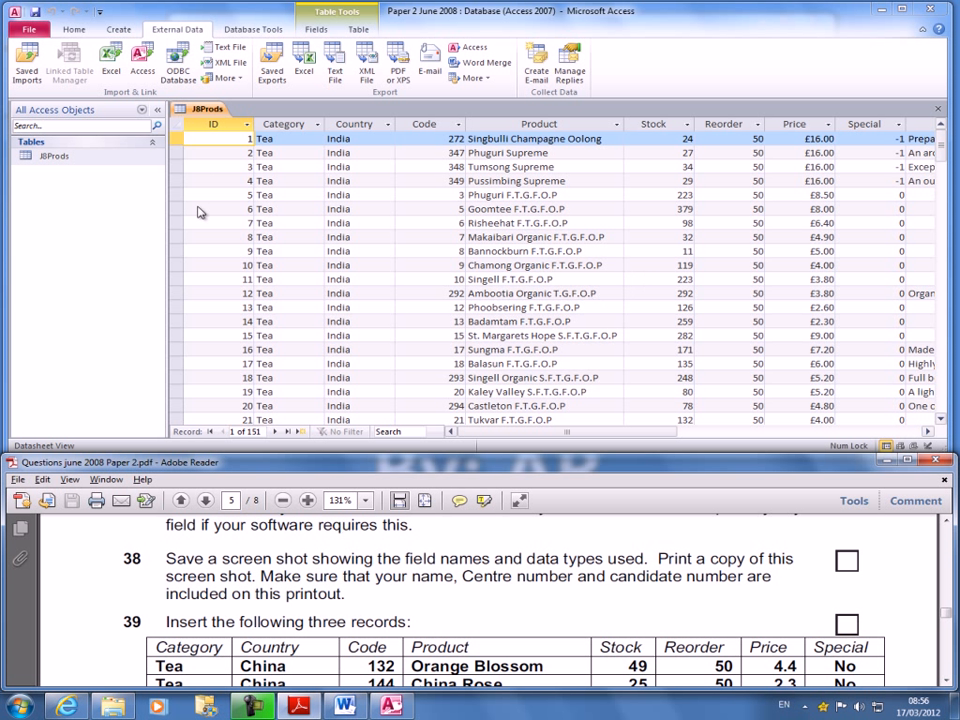
right_click(212, 110)
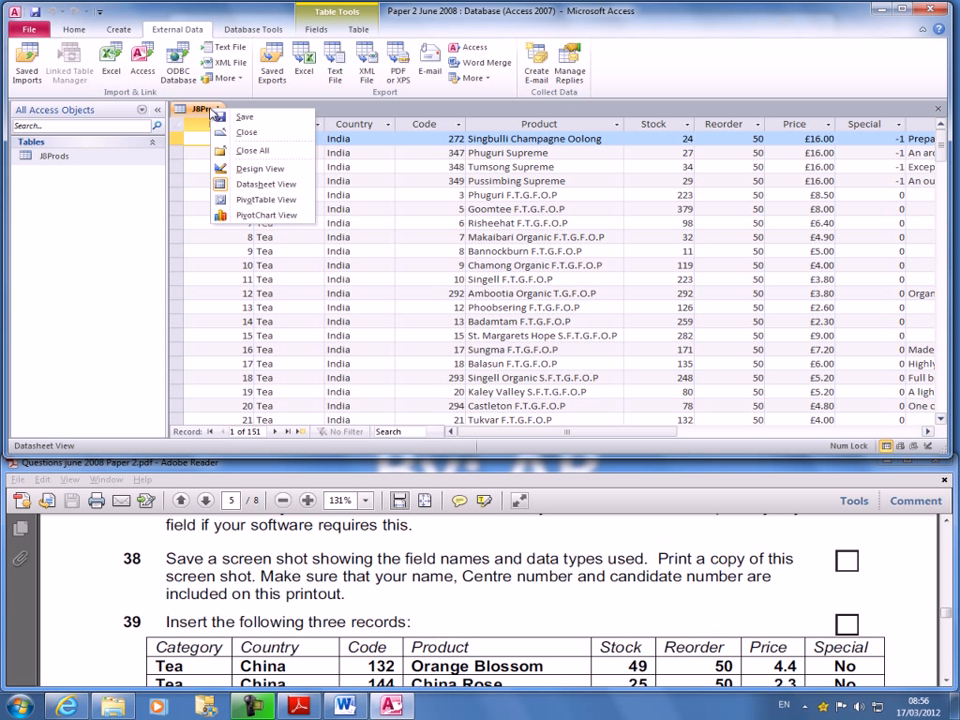
left_click(259, 167)
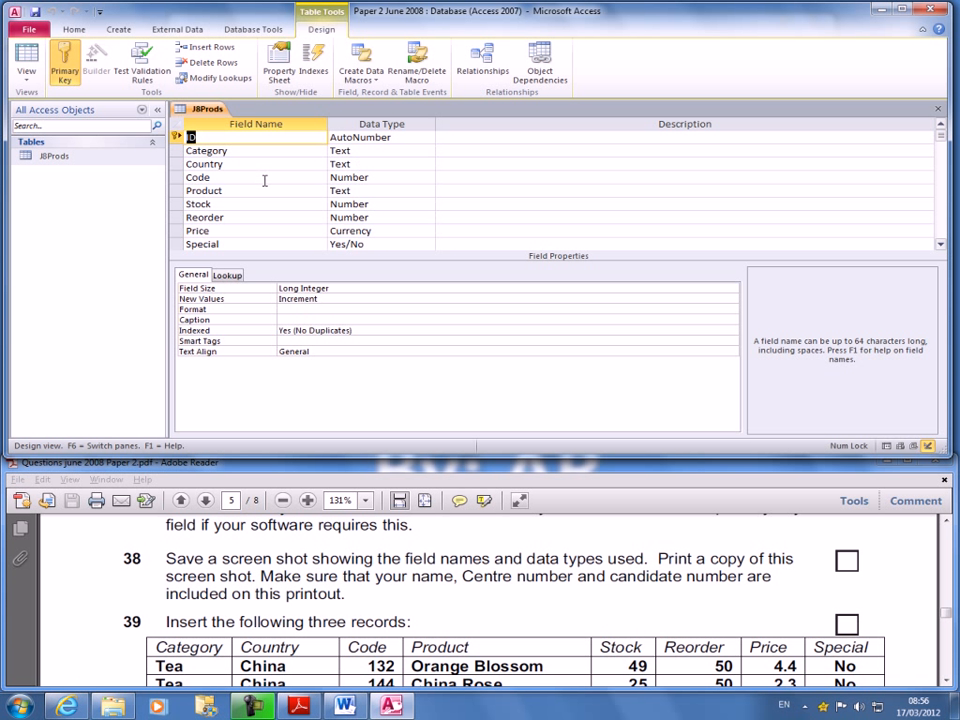
left_click(372, 558)
scroll(368, 558, "up", 3)
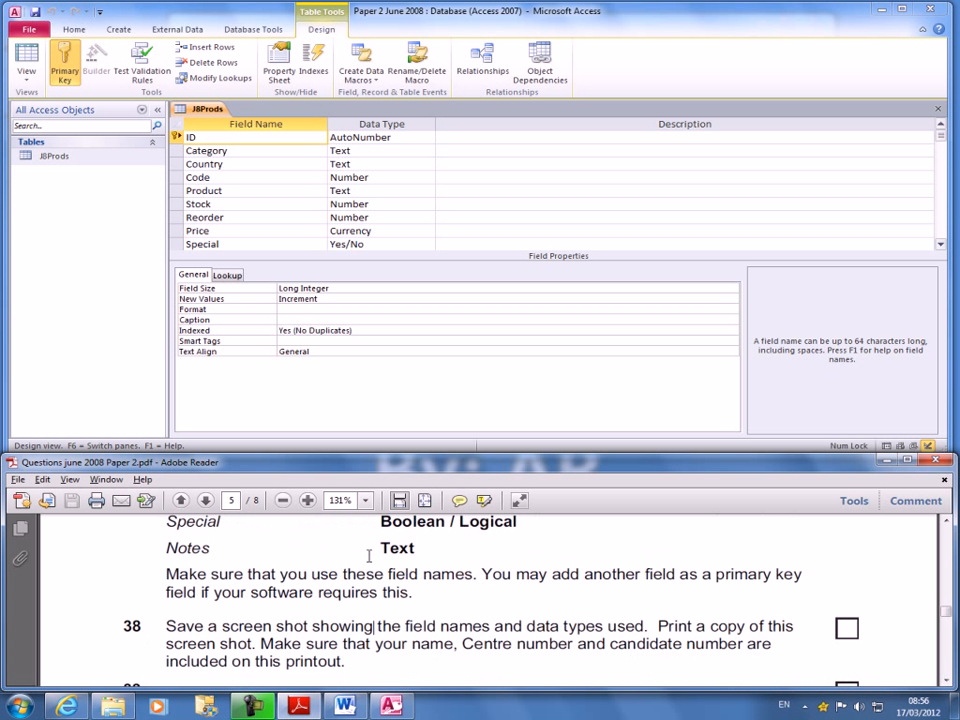
left_click_drag(547, 563, 558, 563)
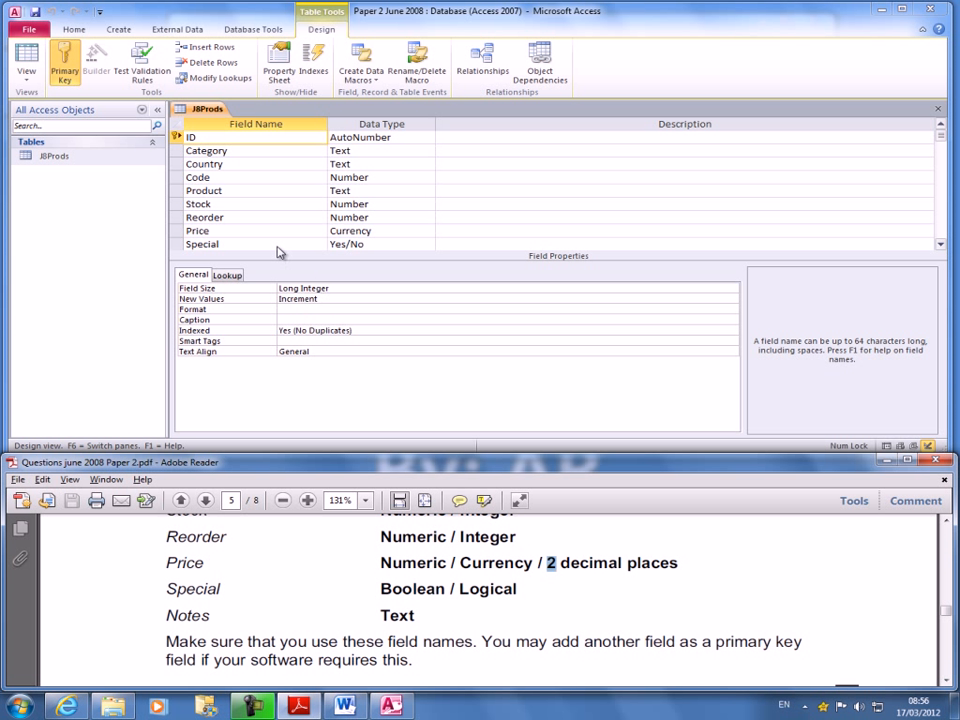
Set the Price field's Decimal Places property to 2 and save the table design.
left_click(355, 231)
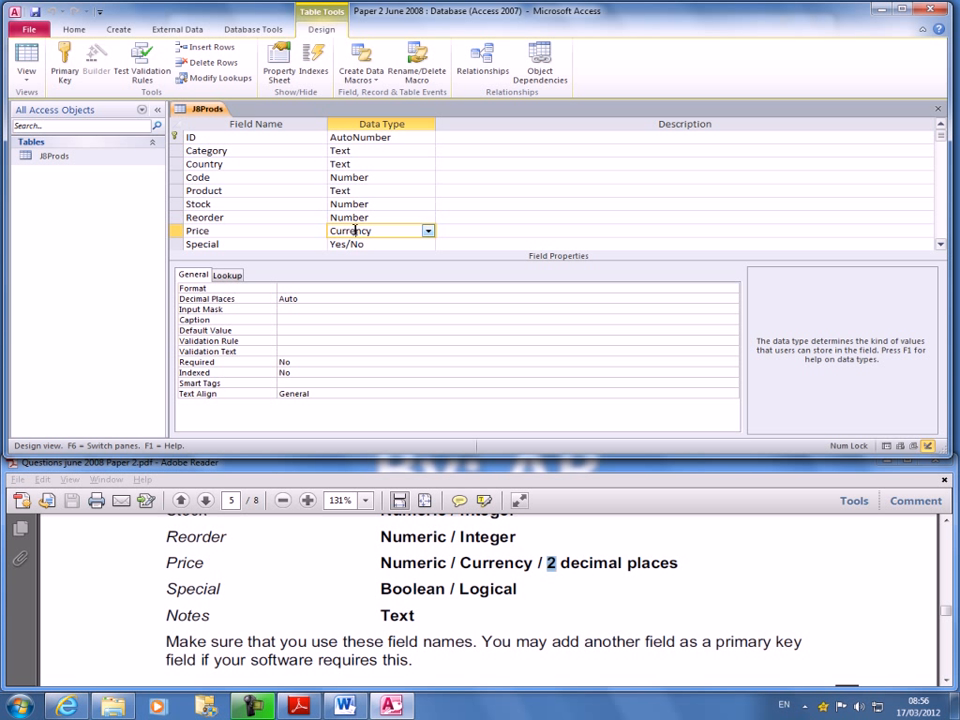
left_click(306, 299)
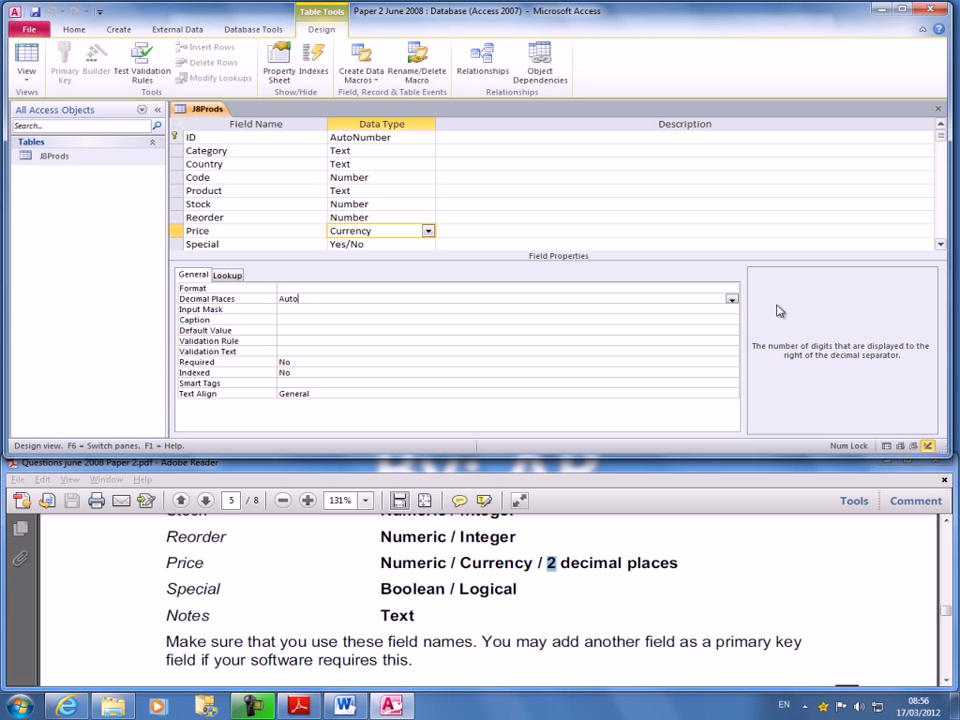
left_click(733, 300)
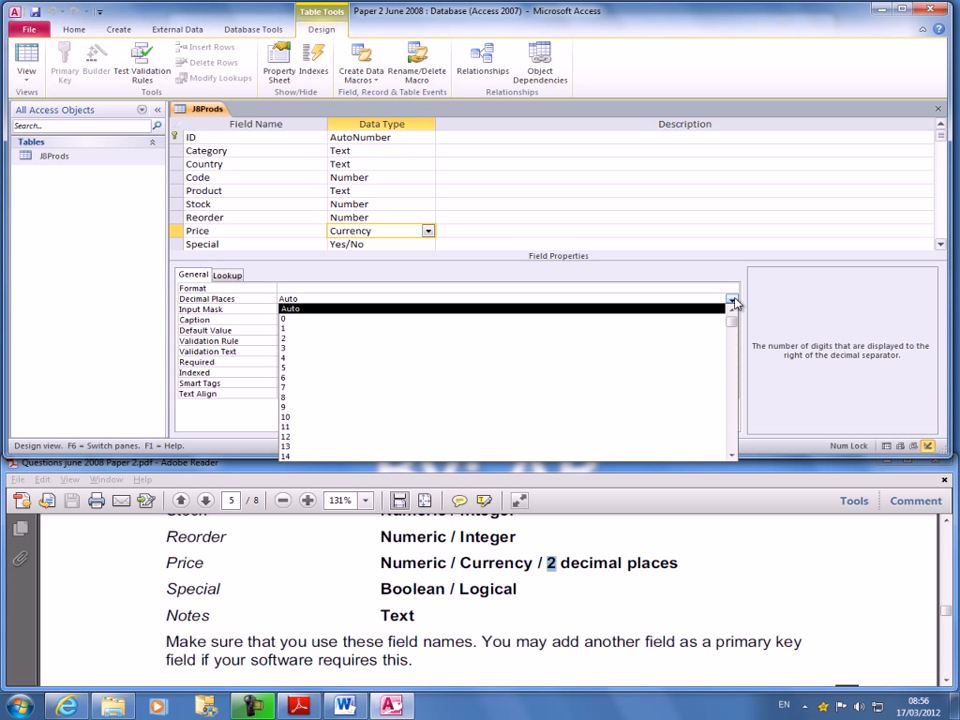
left_click(288, 339)
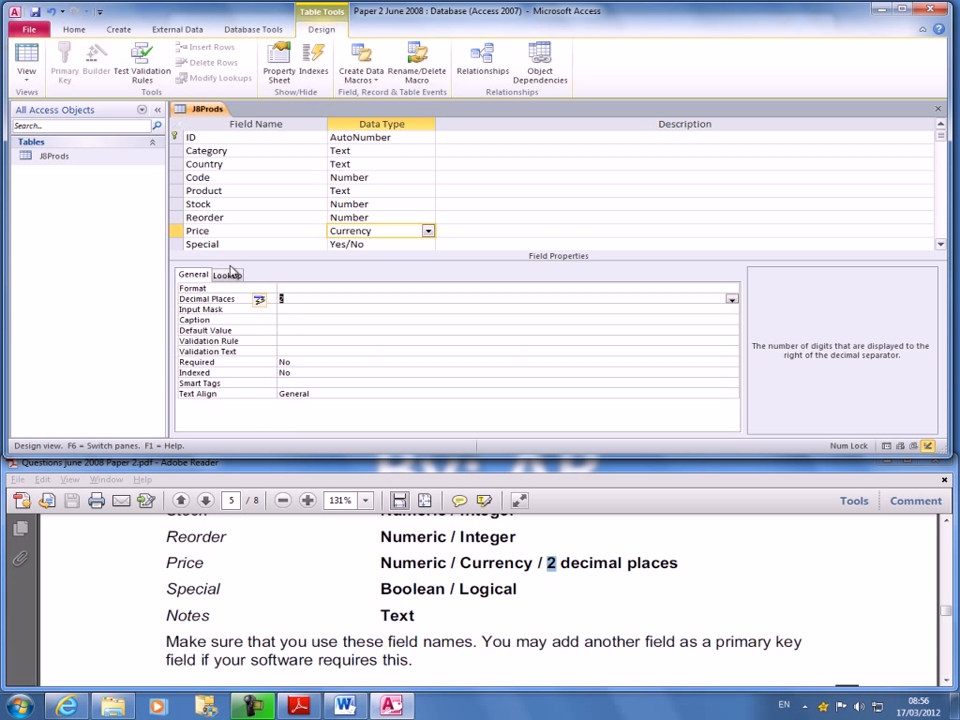
left_click(334, 310)
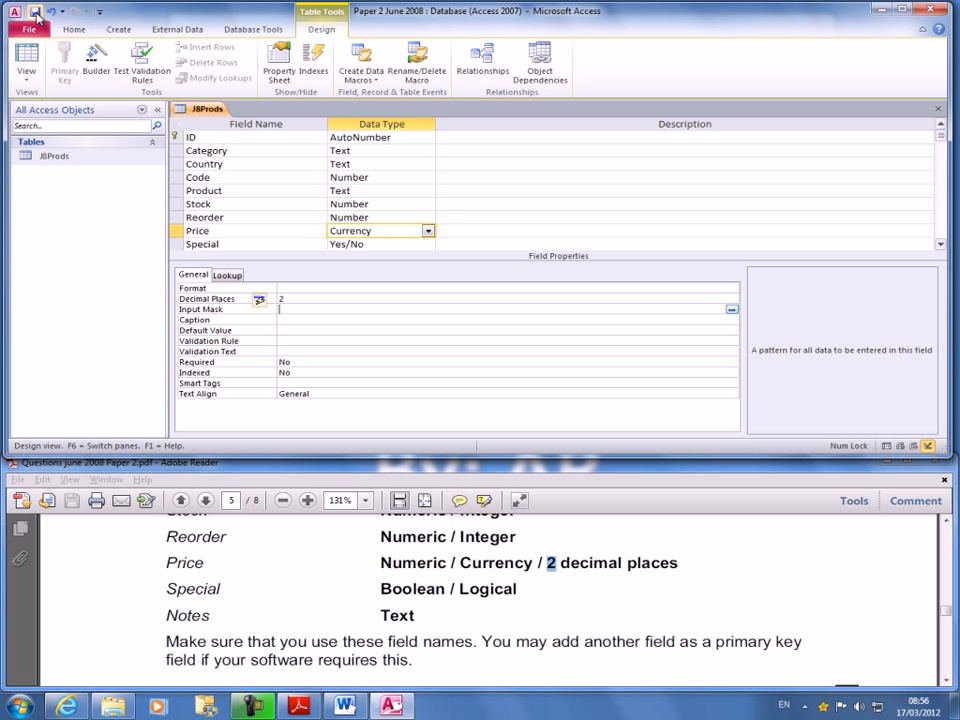
left_click(482, 331)
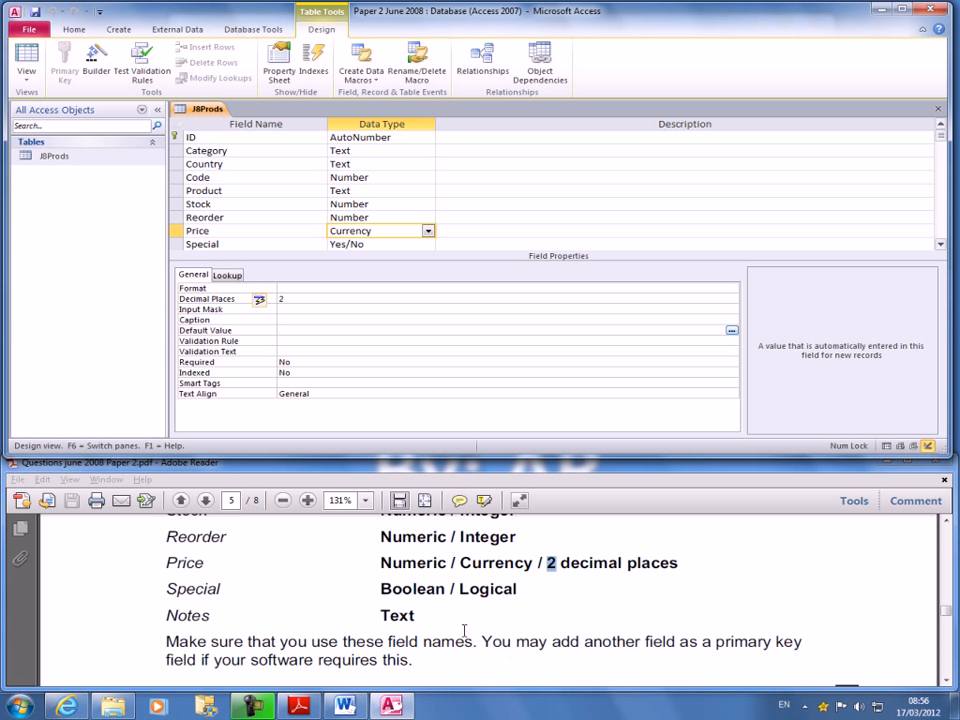
Read question 38 on the field names and data types screenshot, and bring the J8Prods design back into view.
left_click(340, 622)
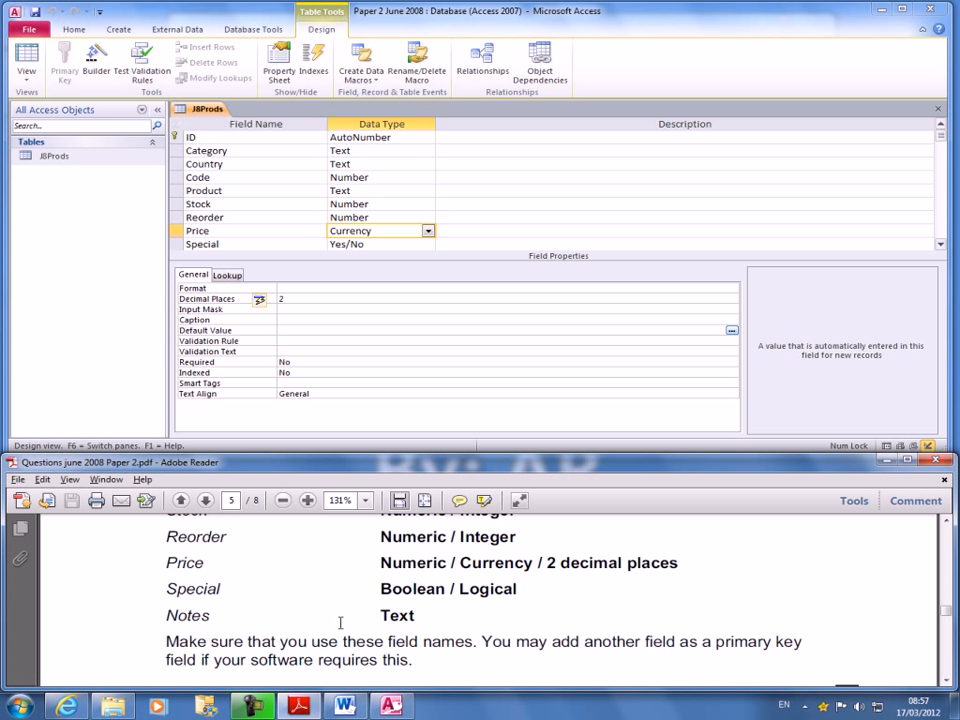
scroll(340, 622, "down", 3)
scroll(340, 622, "down", 1)
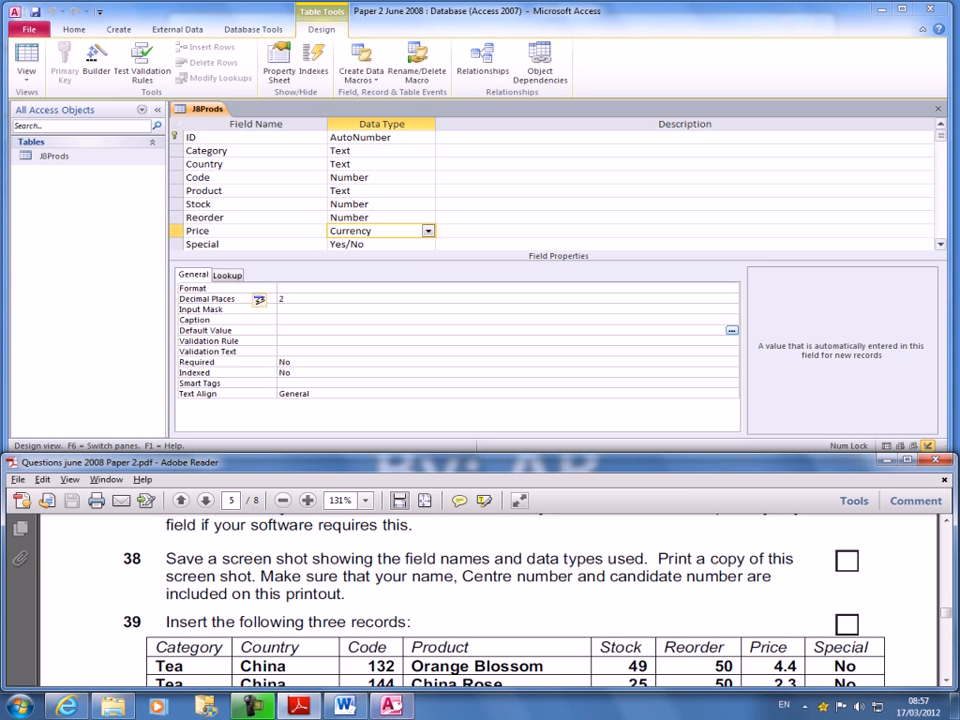
left_click(344, 706)
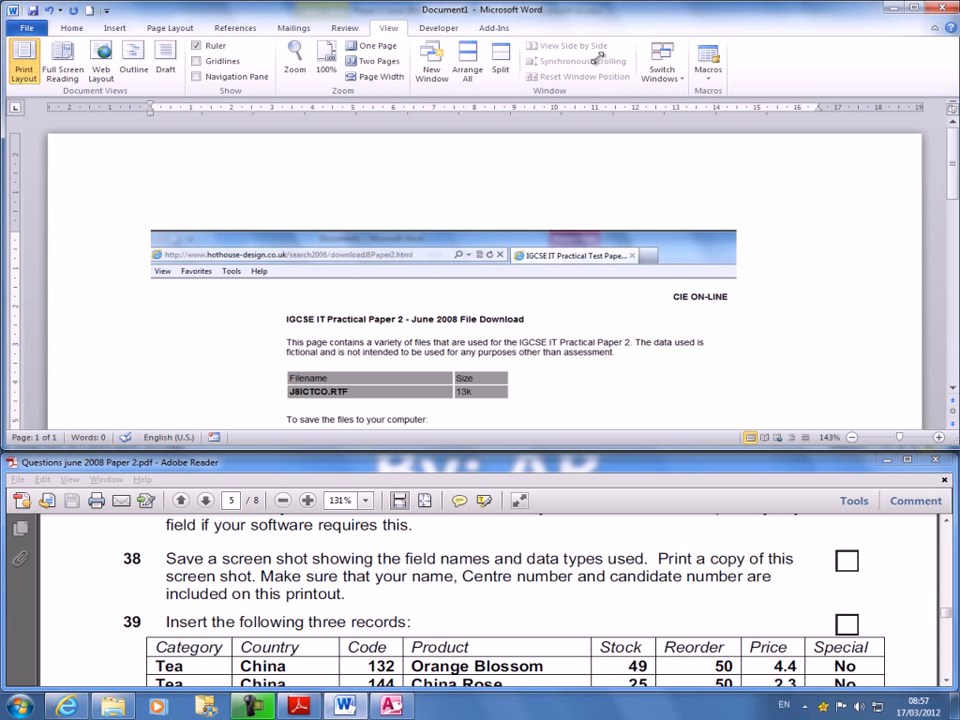
left_click(887, 8)
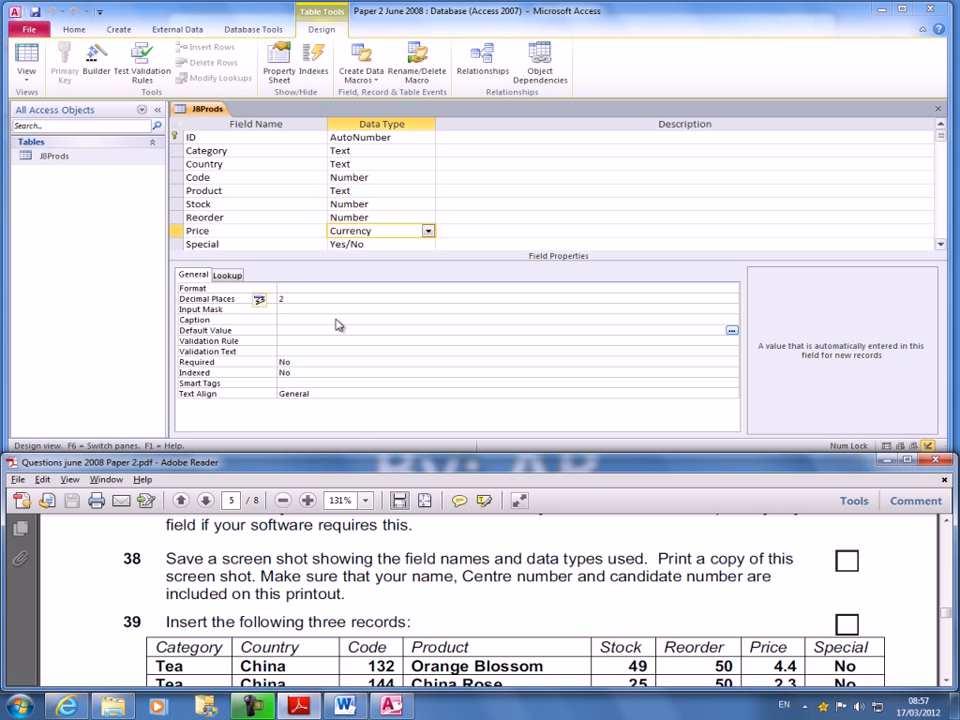
left_click(642, 204)
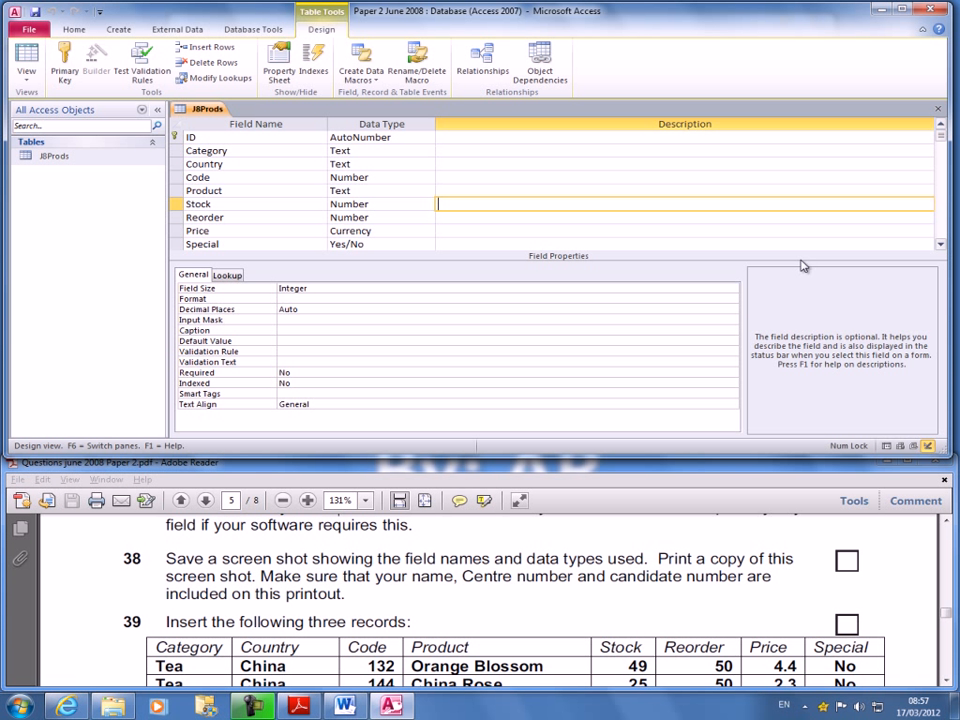
left_click(539, 137)
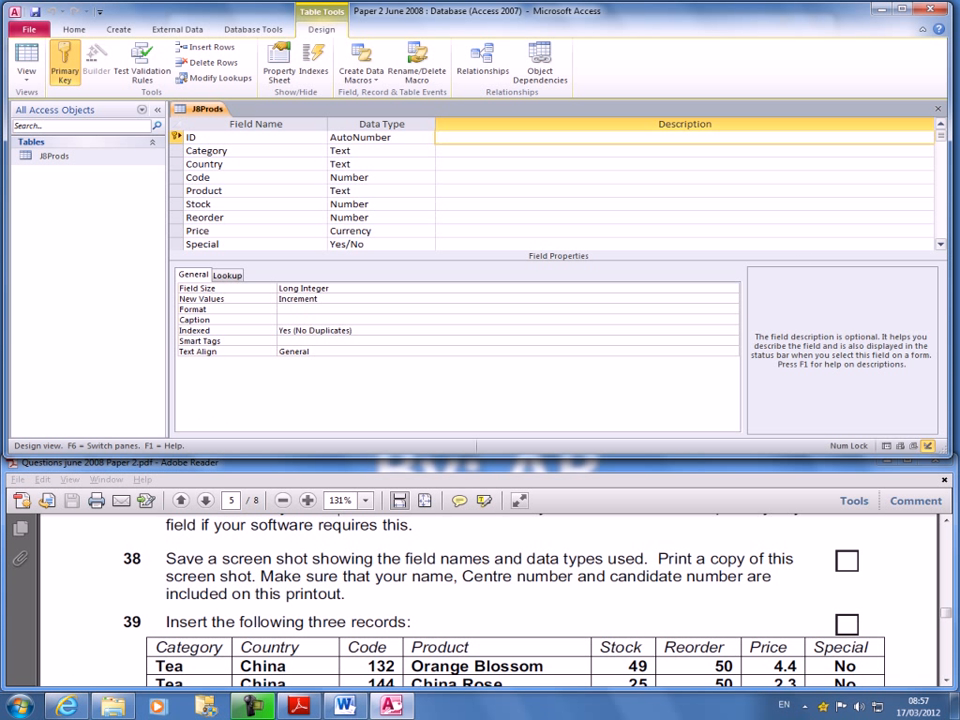
Switch to the Word document, add a page after the e-mail screenshot headed "38", and paste the table design screenshot below the heading.
key("alt+Tab")
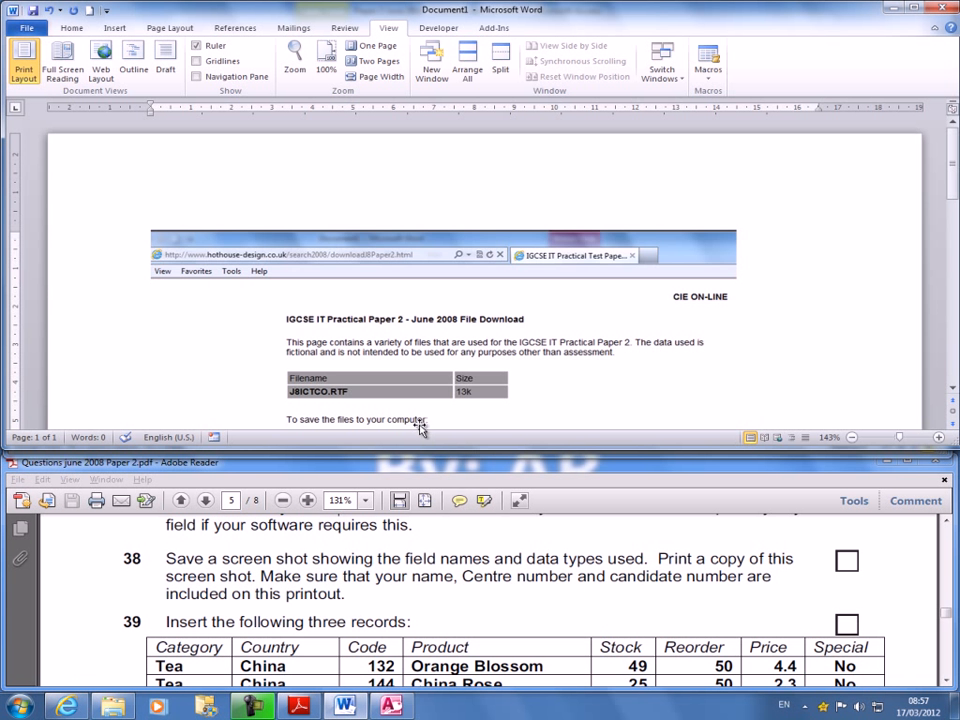
scroll(420, 428, "down", 15)
left_click(478, 200)
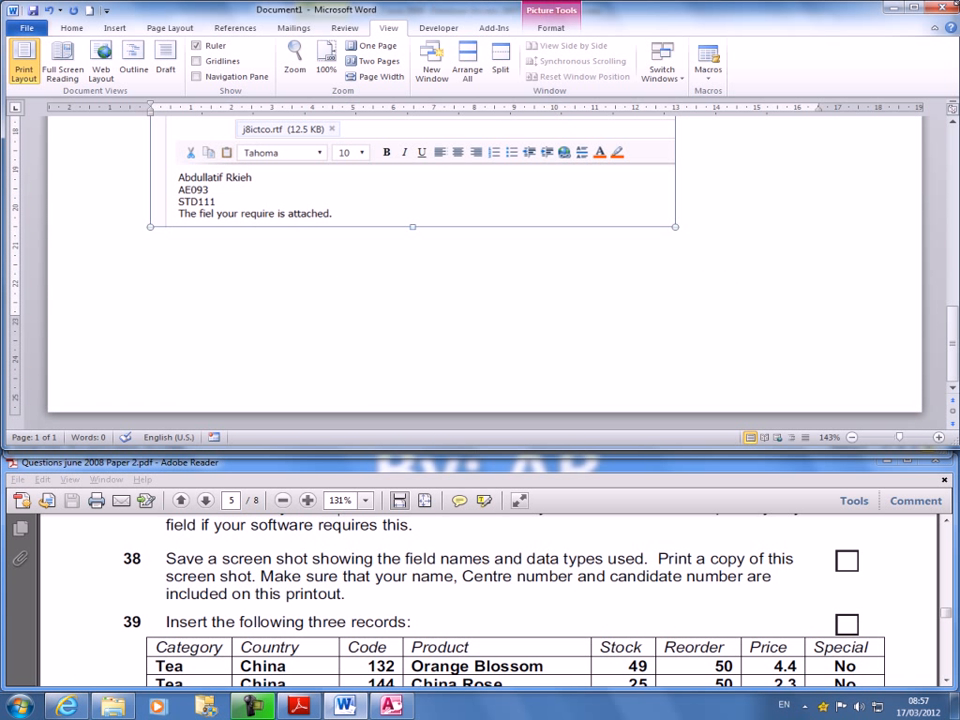
key("ctrl+Return")
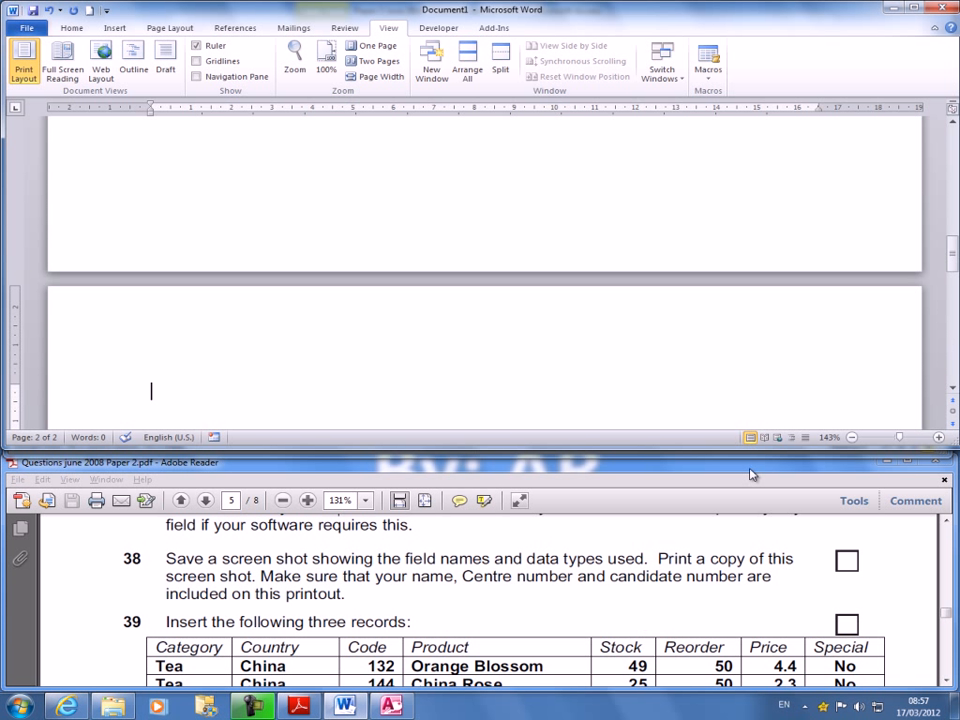
type("38")
key("Return")
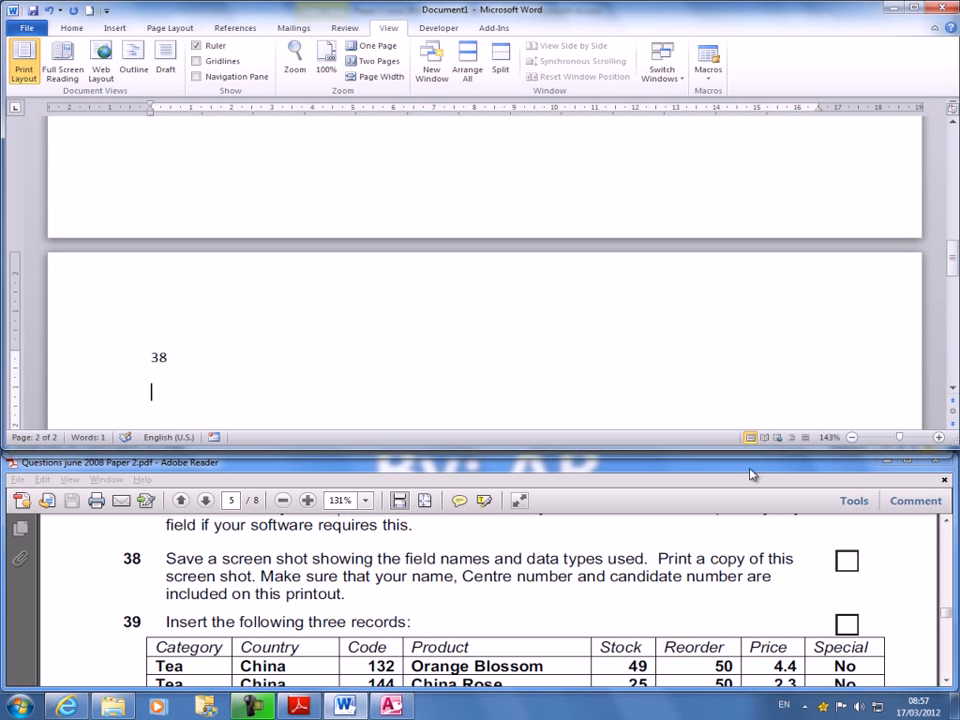
key("ctrl+v")
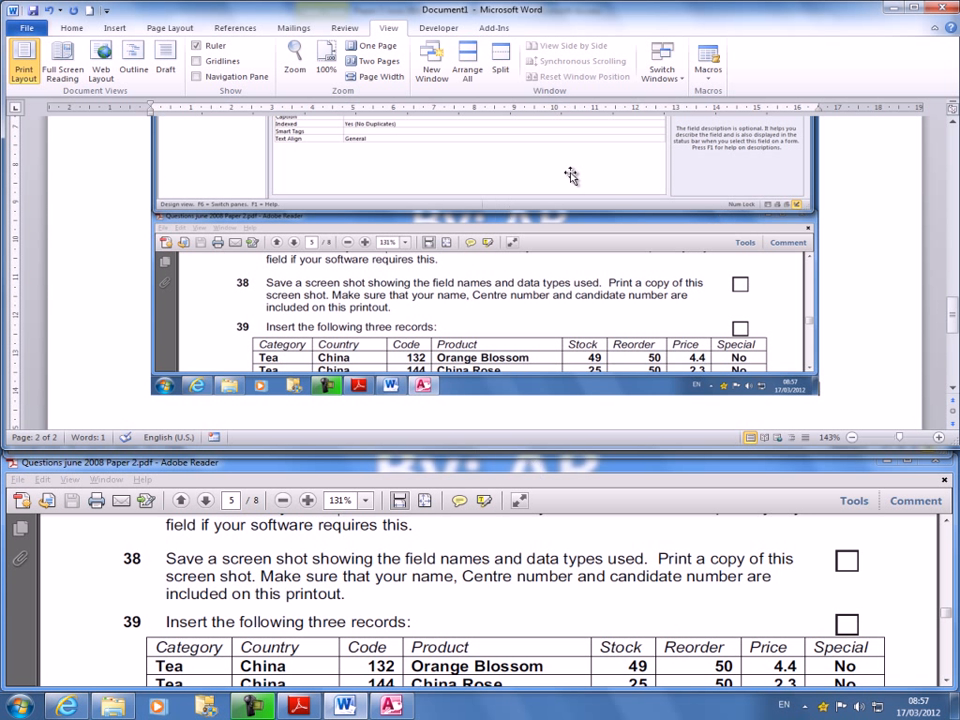
Crop the pasted screenshot from its lower-right corner to about 11.44 cm wide and 8.69 cm high, removing the question paper area.
left_click(630, 205)
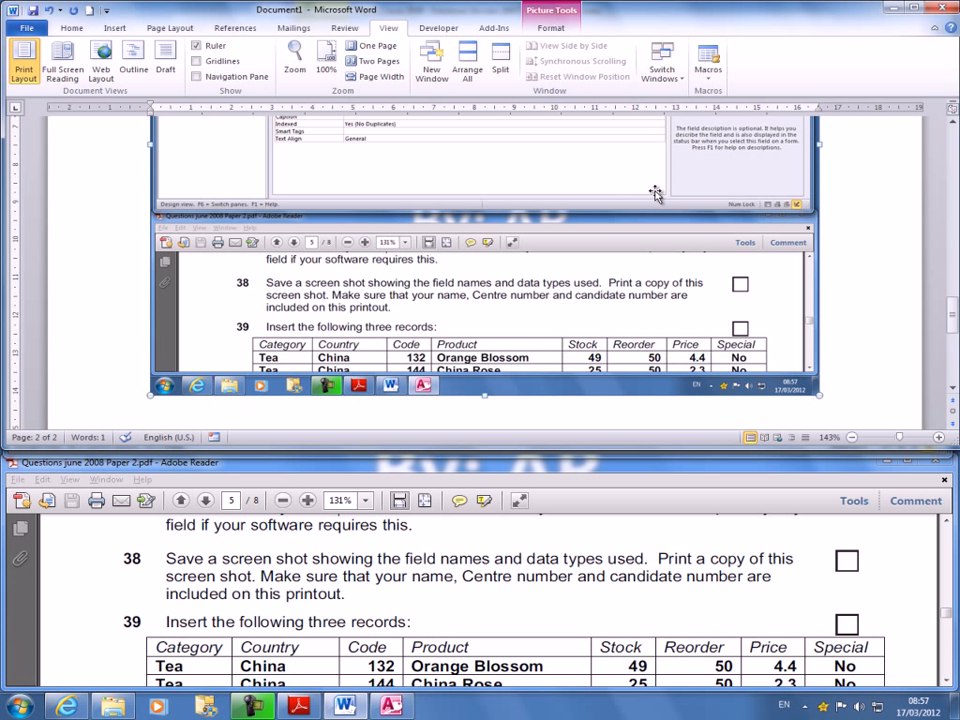
scroll(685, 236, "up", 3)
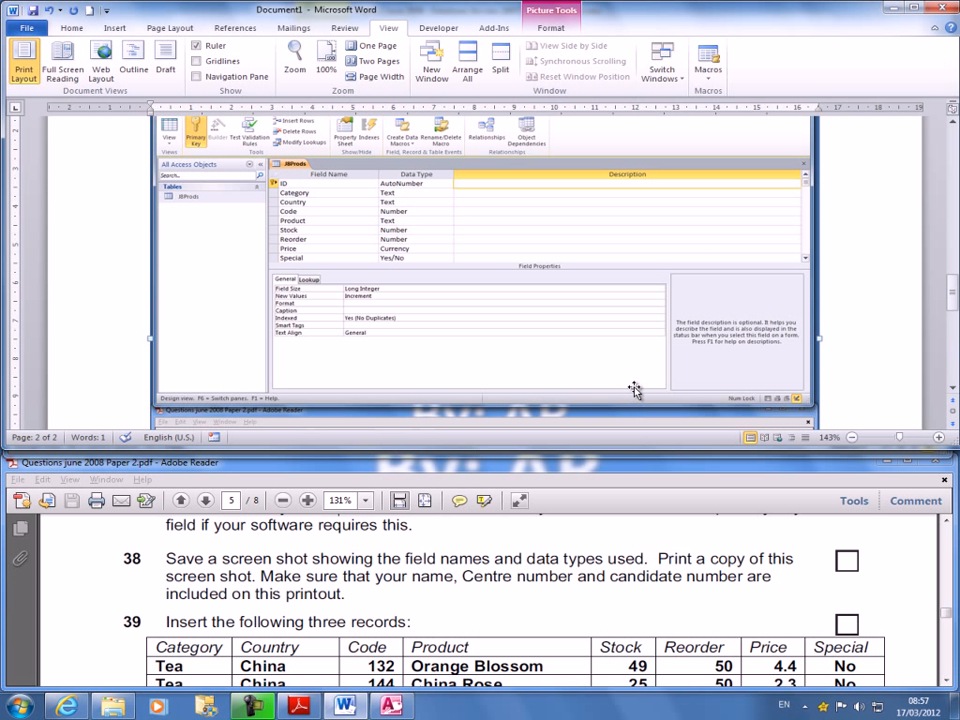
double_click(634, 330)
left_click(868, 58)
scroll(872, 364, "down", 2)
scroll(872, 364, "down", 2)
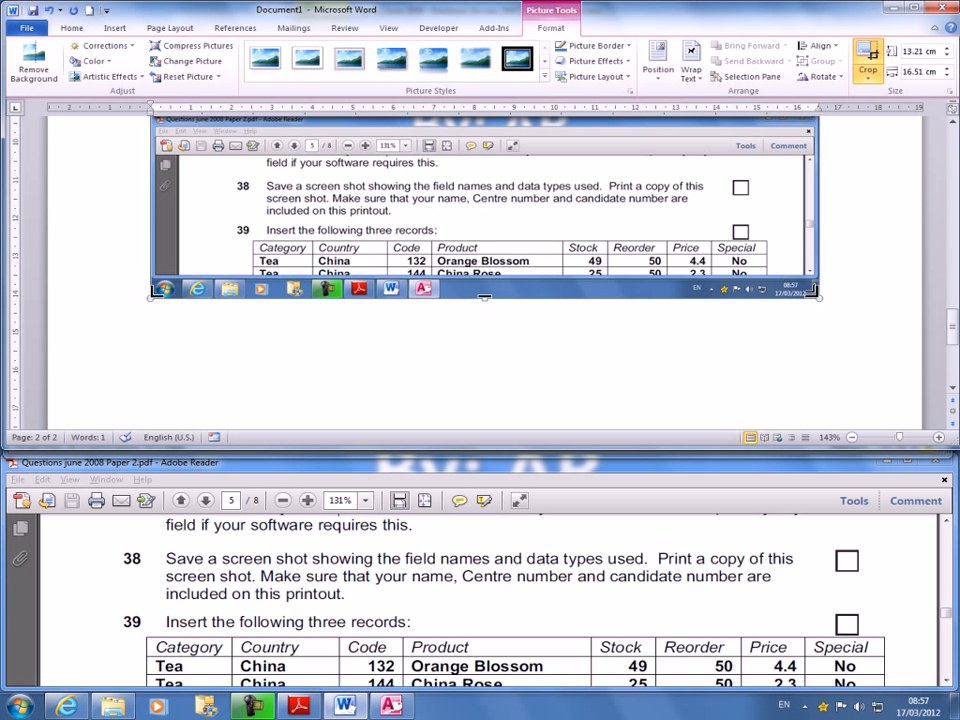
left_click_drag(814, 292, 613, 125)
Shift the picture inside its crop frame so the frame ends just past the Data Type column and the Special row.
scroll(738, 285, "up", 3)
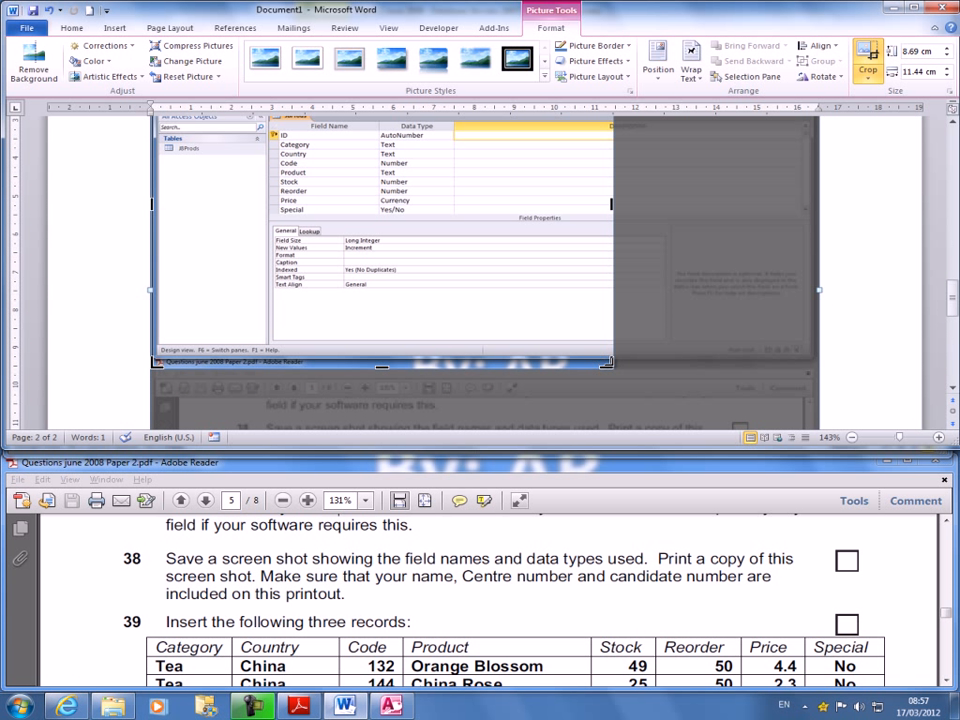
left_click_drag(612, 369, 437, 215)
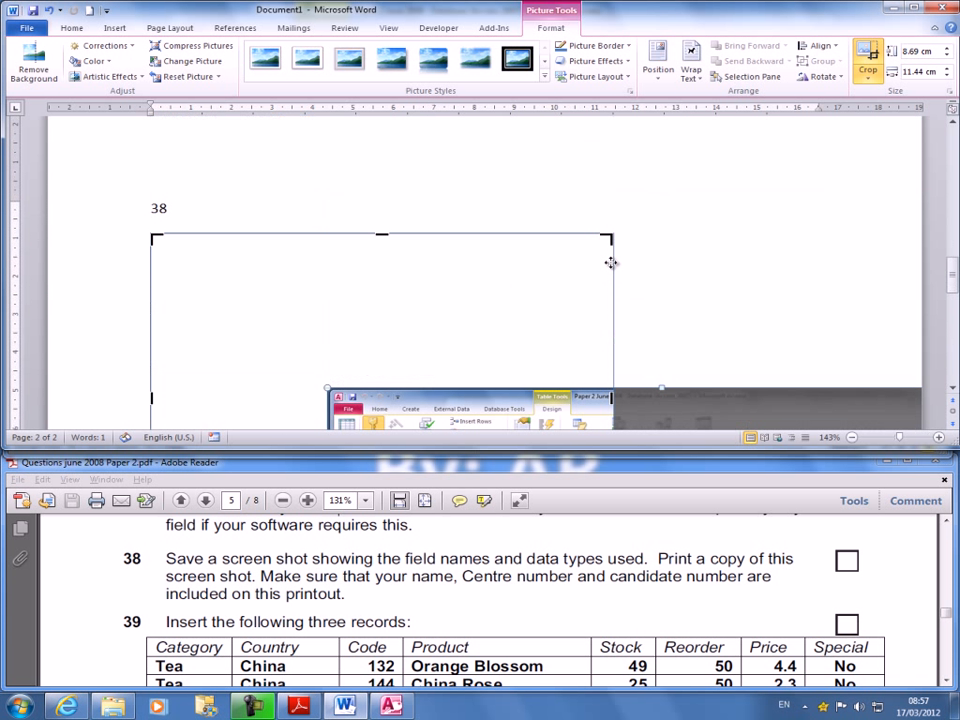
left_click(721, 217)
scroll(769, 296, "down", 3)
left_click(409, 243)
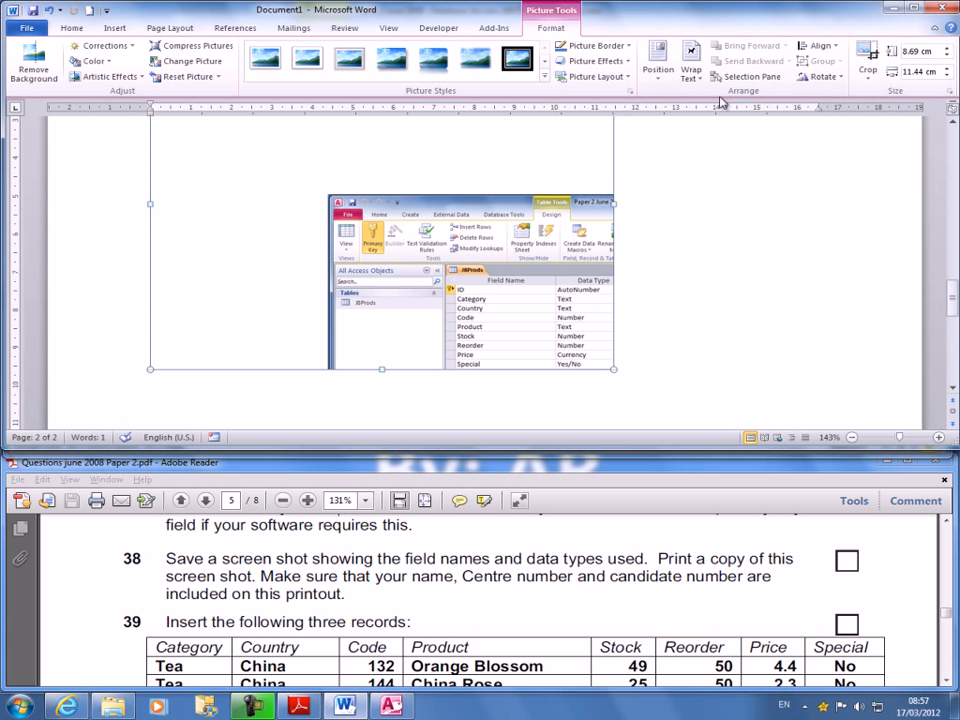
Crop away the empty area above and to the left of the table design picture.
scroll(868, 72, "up", 3)
double_click(475, 240)
left_click(866, 57)
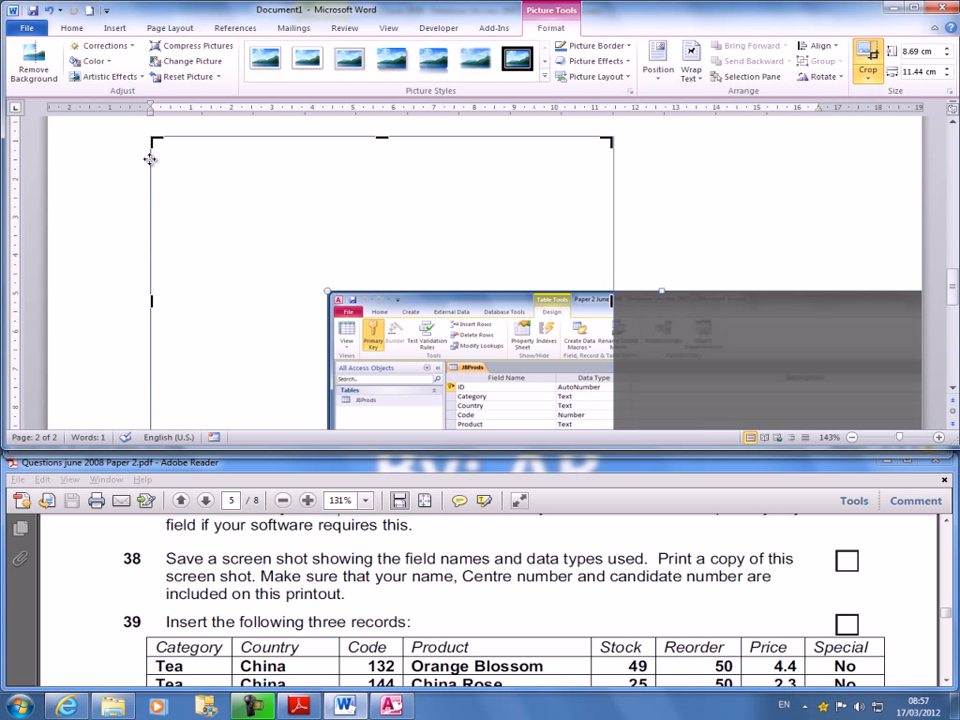
left_click_drag(154, 141, 328, 291)
left_click(911, 193)
scroll(411, 262, "up", 3)
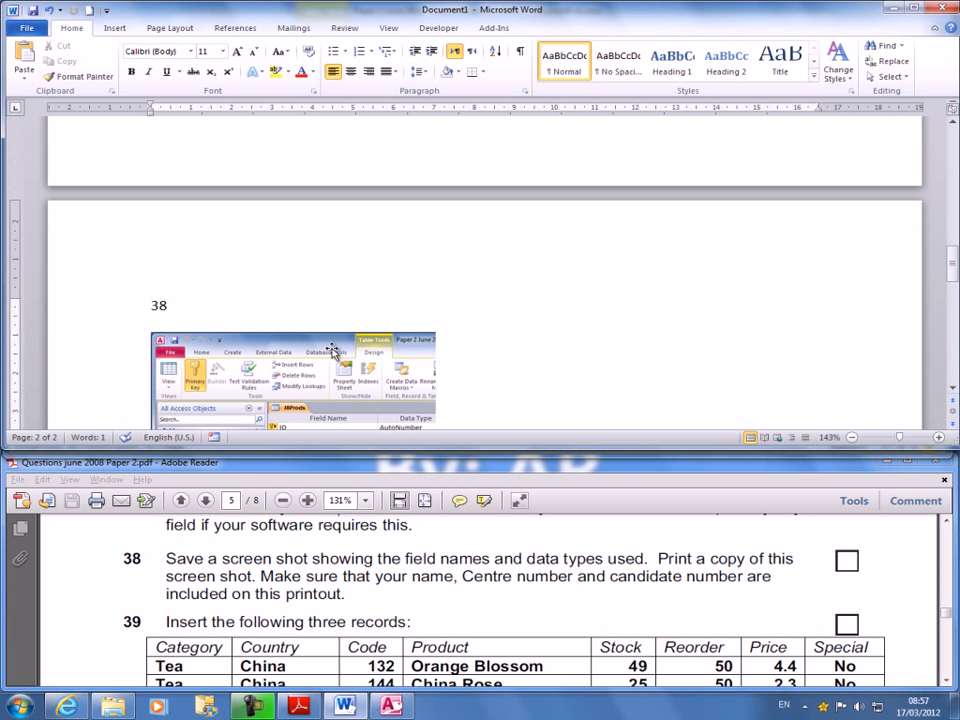
Enlarge the cropped table design screenshot to about 10 cm wide and return to the question paper in Adobe Reader.
left_click(312, 361)
scroll(500, 300, "down", 3)
left_click_drag(437, 311, 556, 388)
left_click(662, 287)
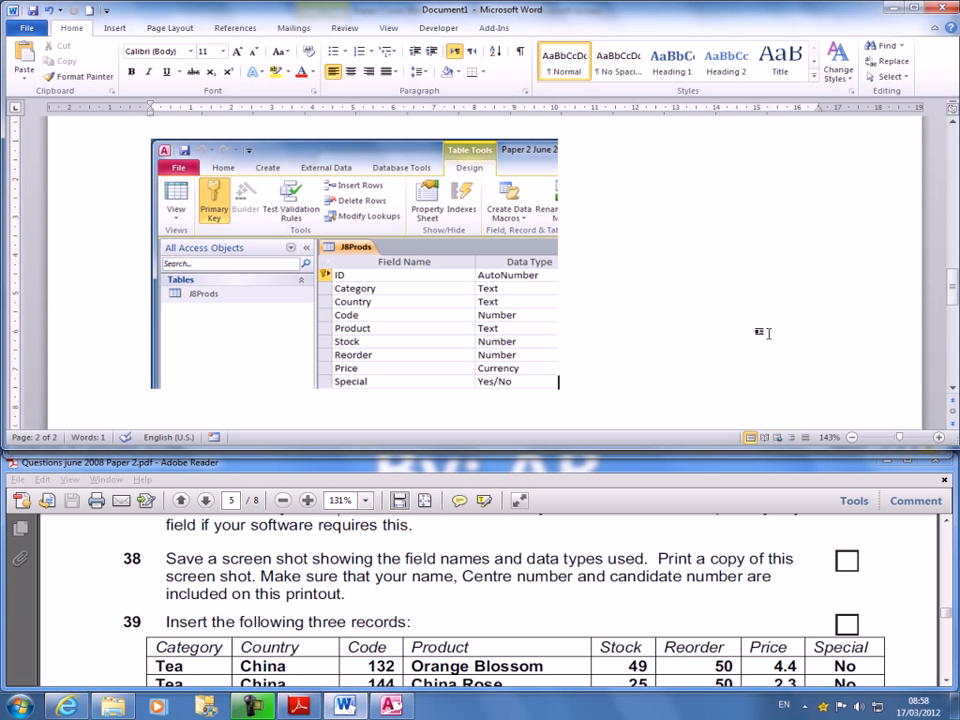
left_click(356, 600)
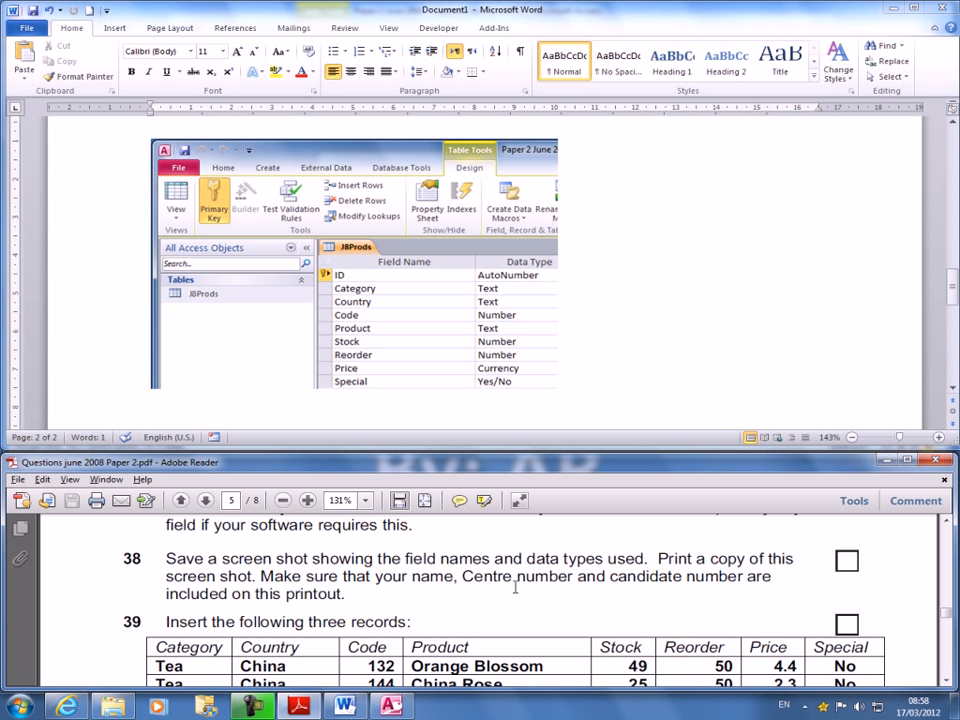